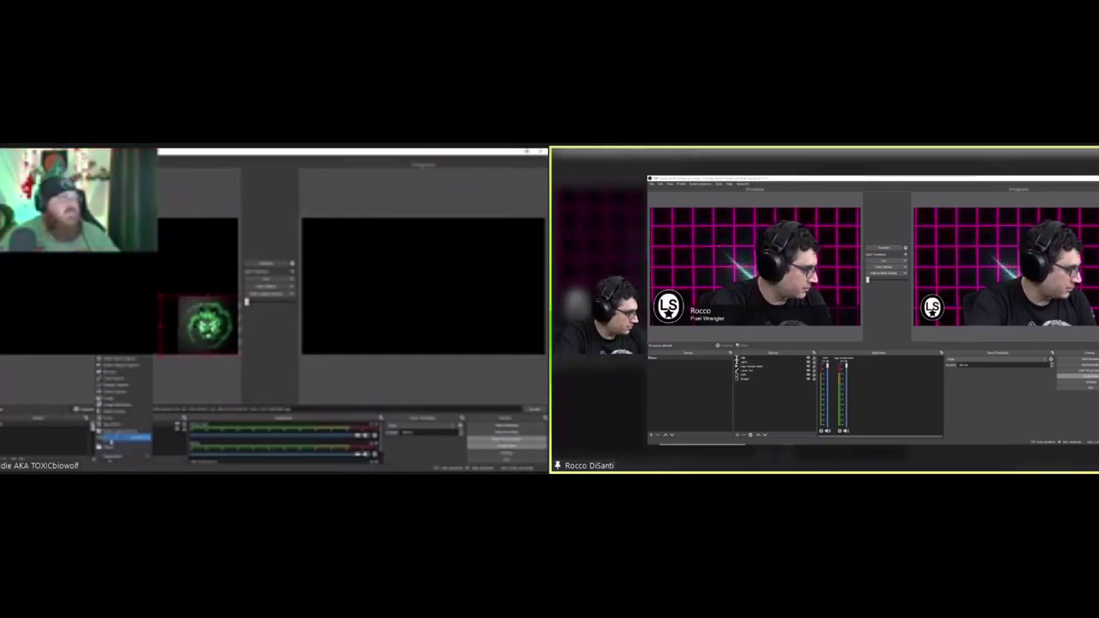
Add a new text source and set its font to Comic Sans MS Regular
click(126, 425)
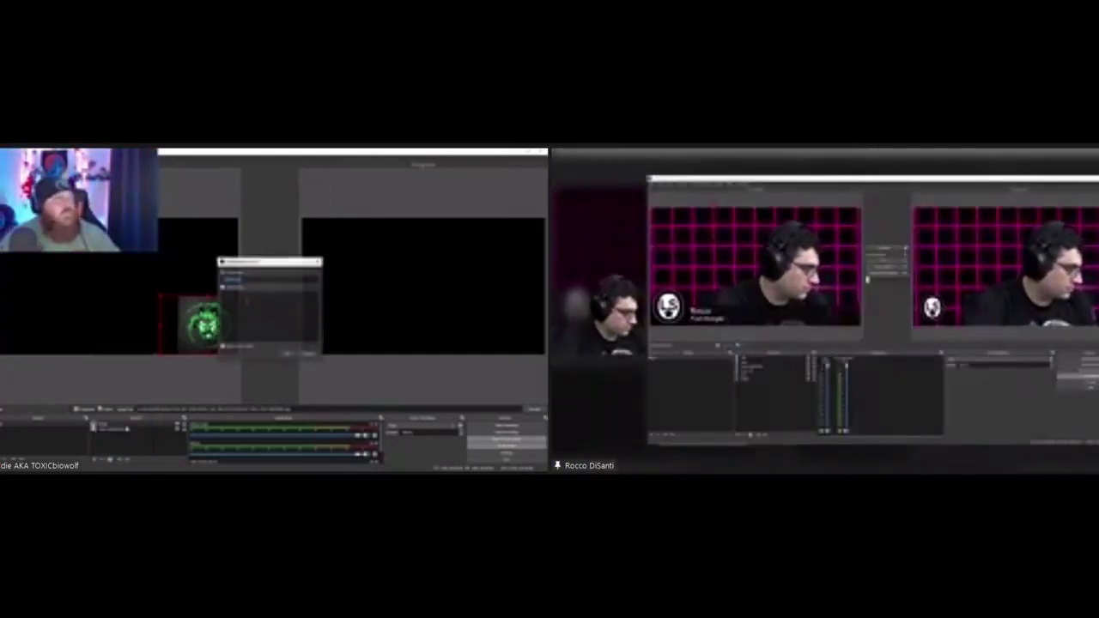
key(Return)
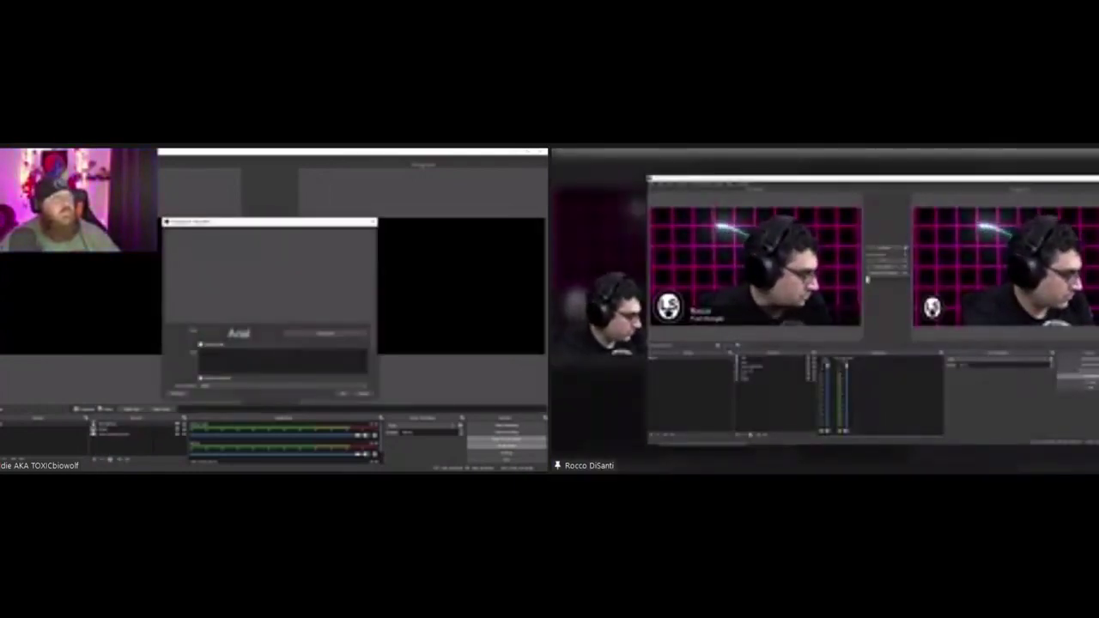
click(325, 333)
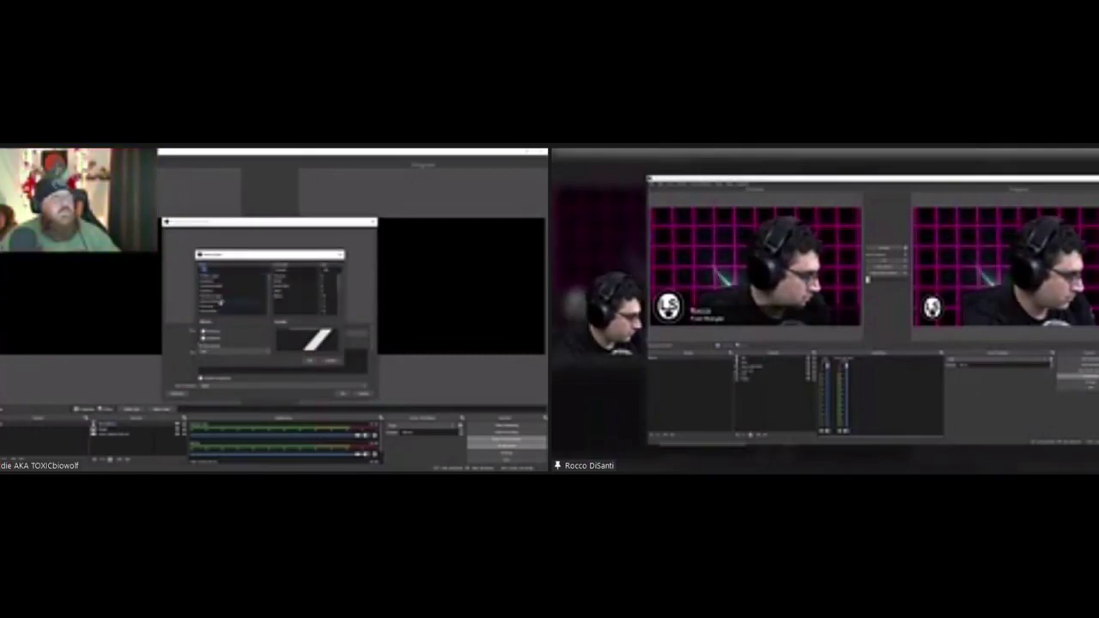
click(220, 302)
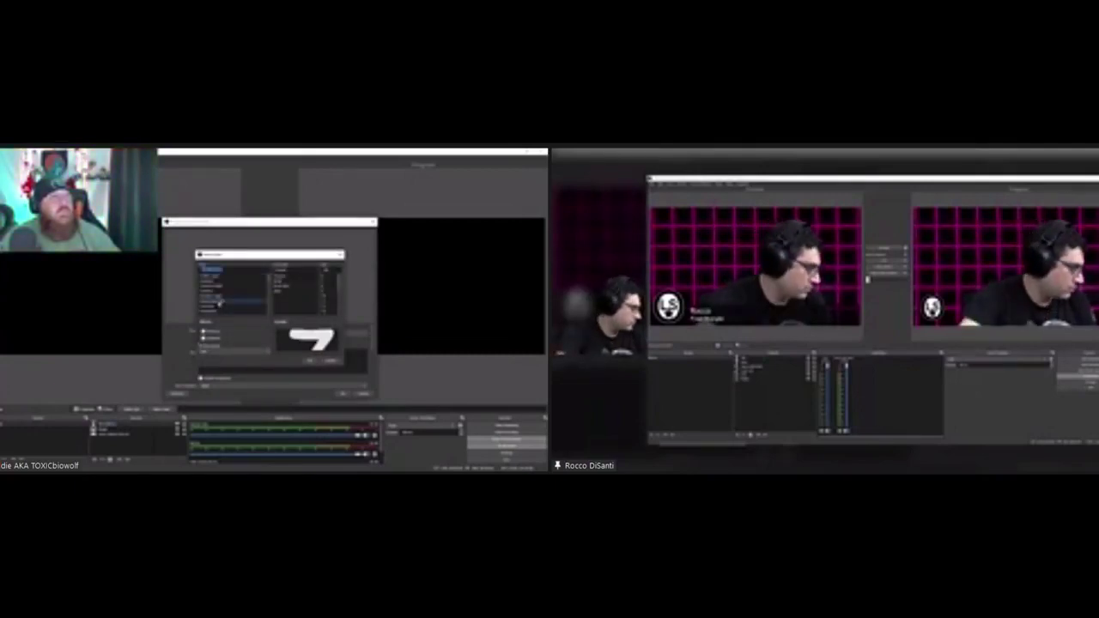
click(309, 361)
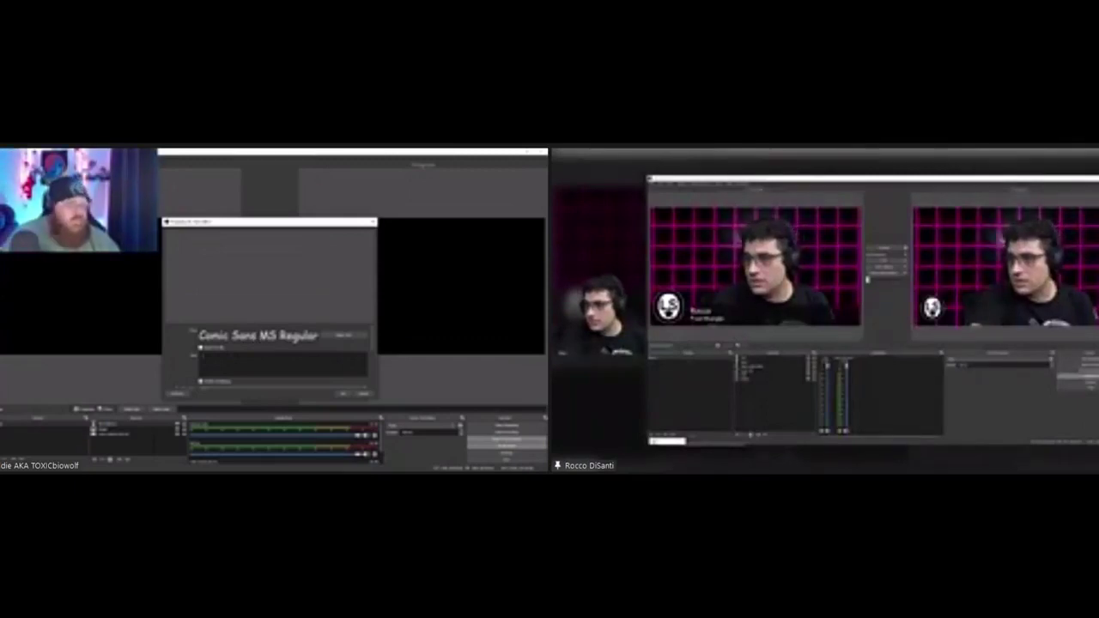
Enter "TOXICBiowolf" as the text source's content and open its text colour selection
text(TOXIC)
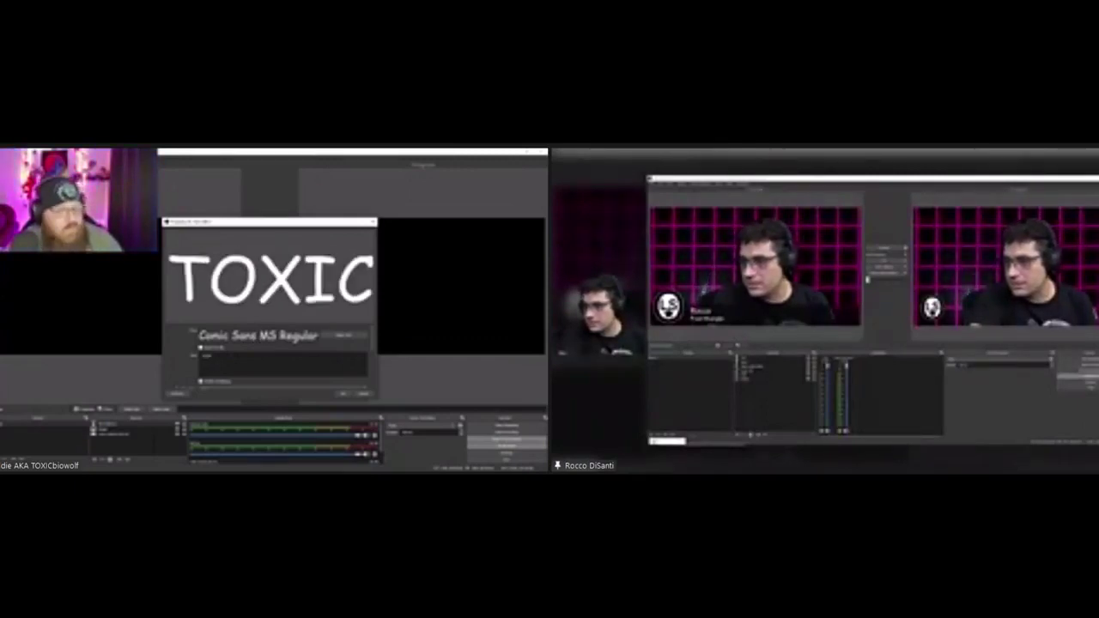
text(B)
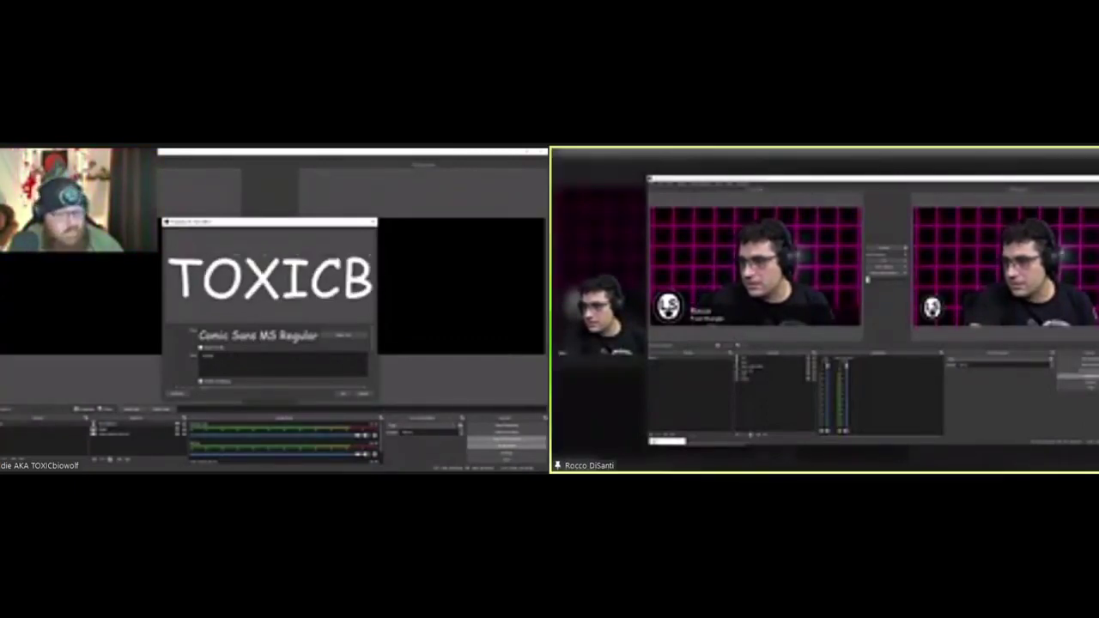
text(iowolf)
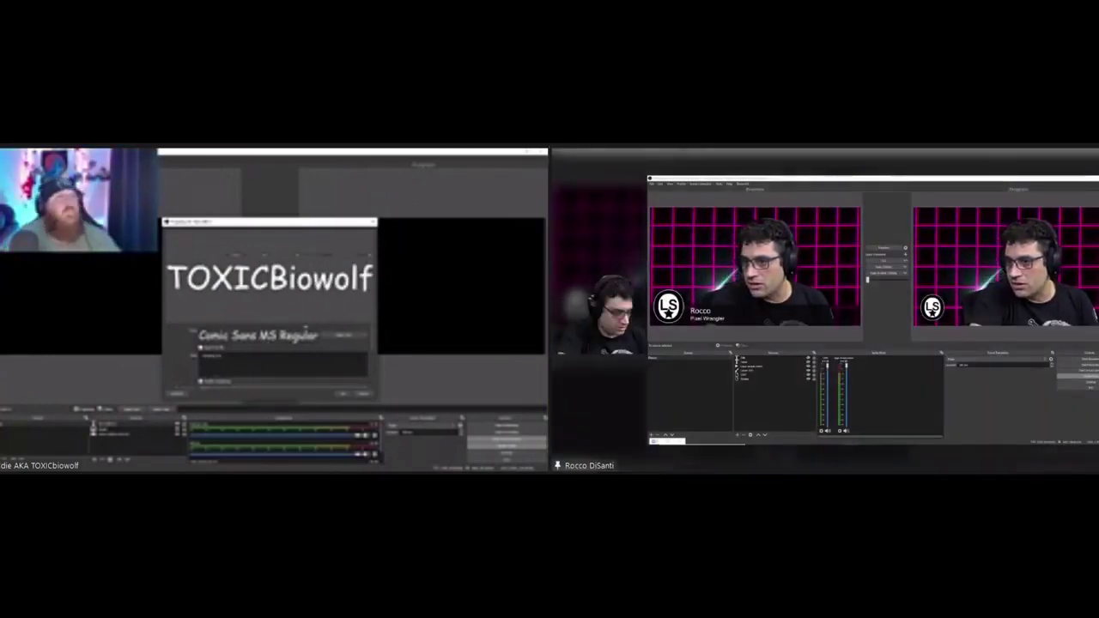
scroll(271, 357, down, 3)
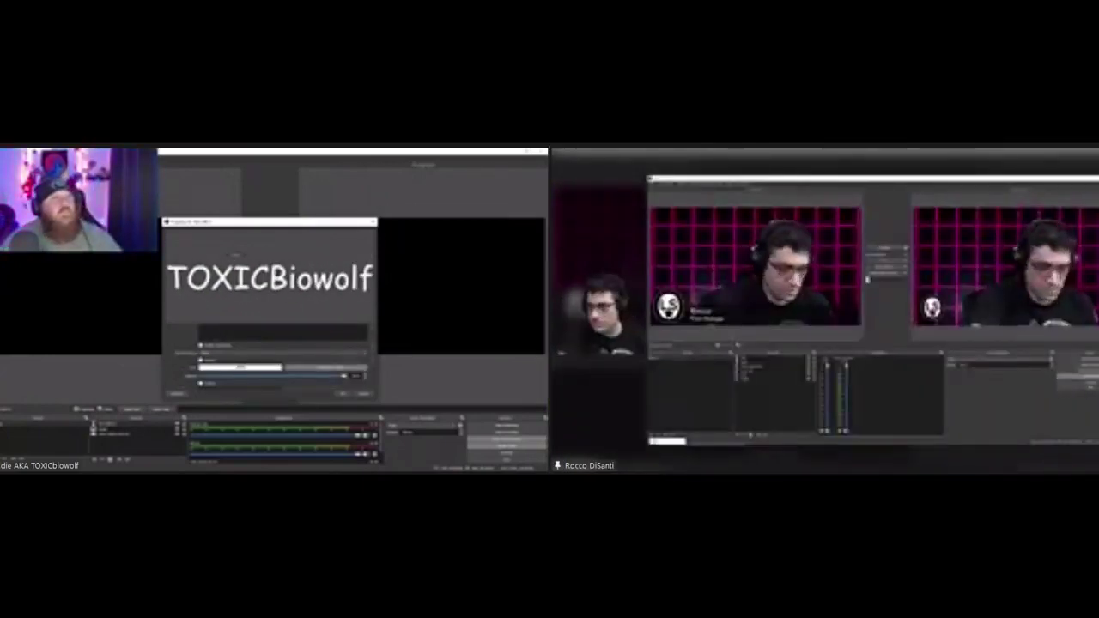
click(326, 367)
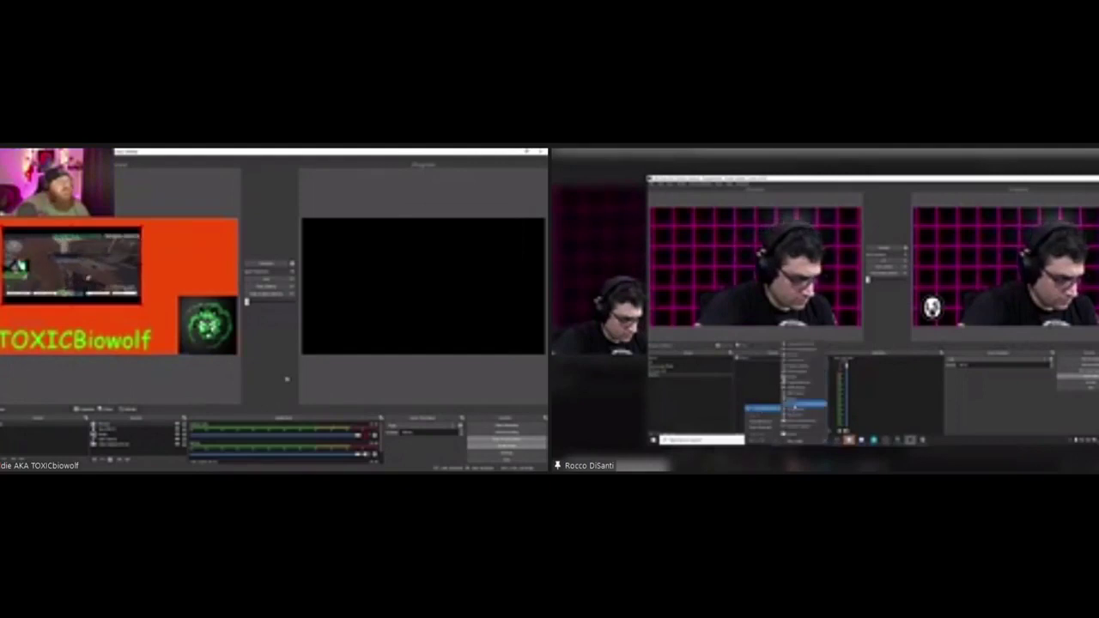
click(806, 402)
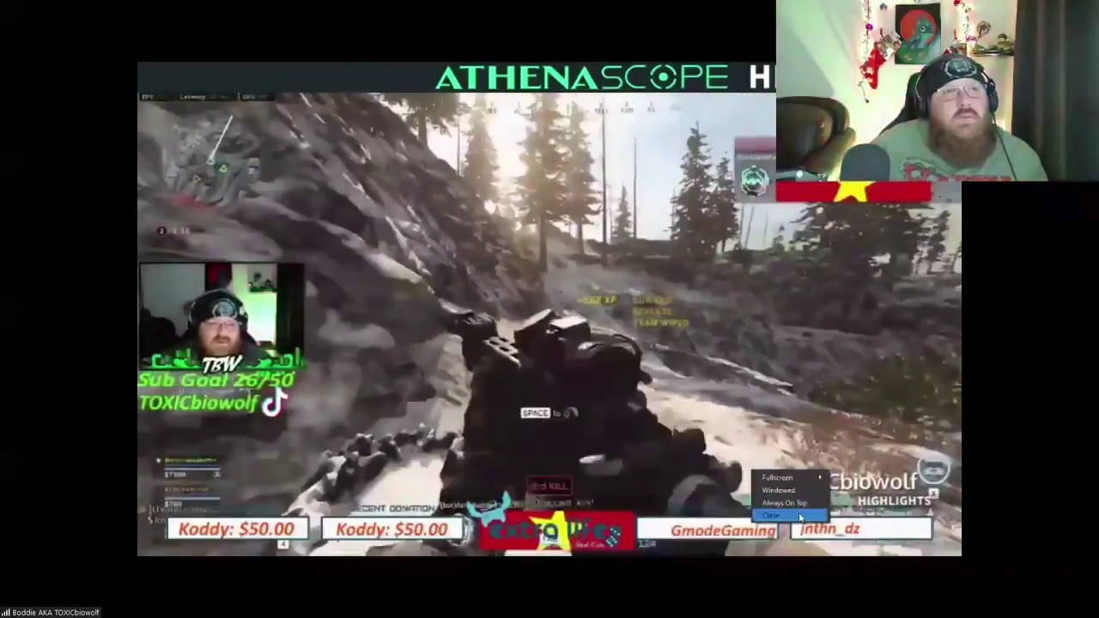
Close the fullscreen projector and inspect the Browser source's properties without changing them
click(771, 515)
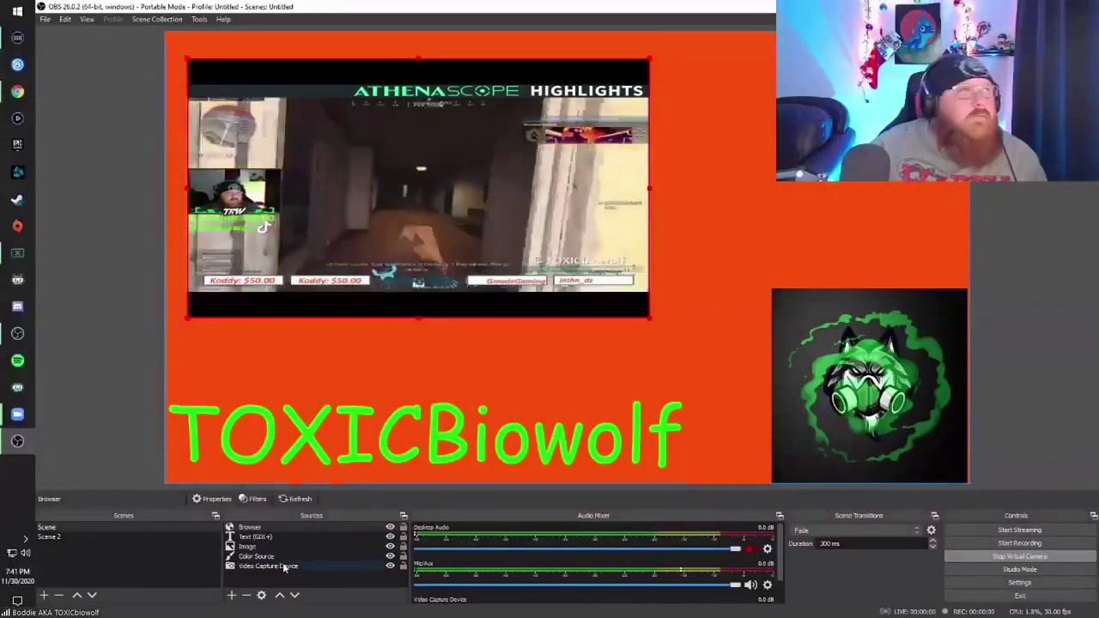
click(211, 499)
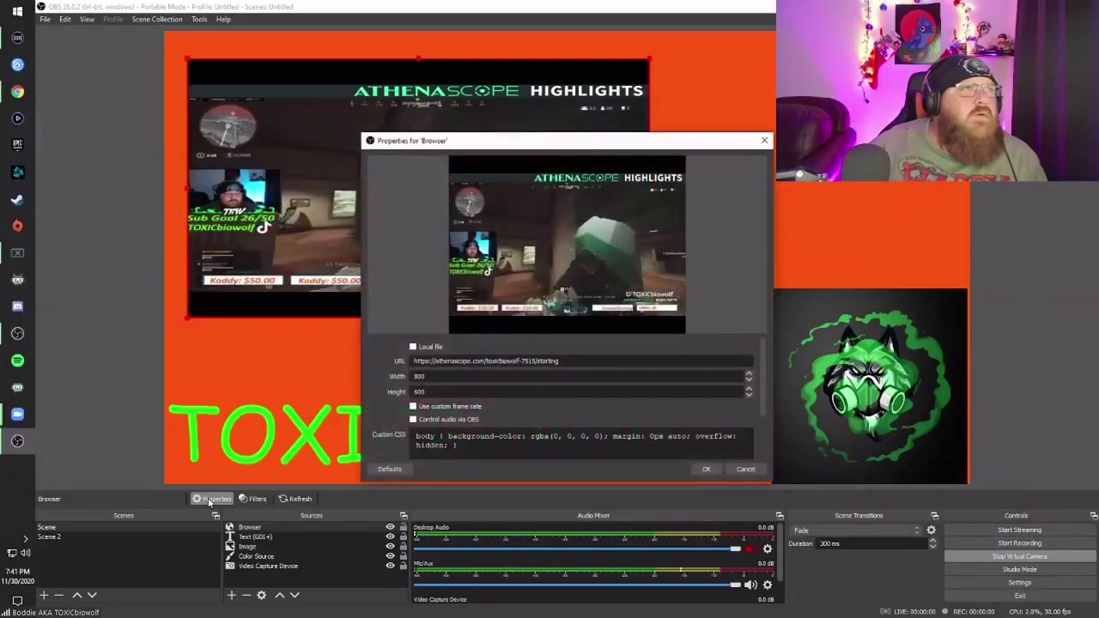
click(765, 141)
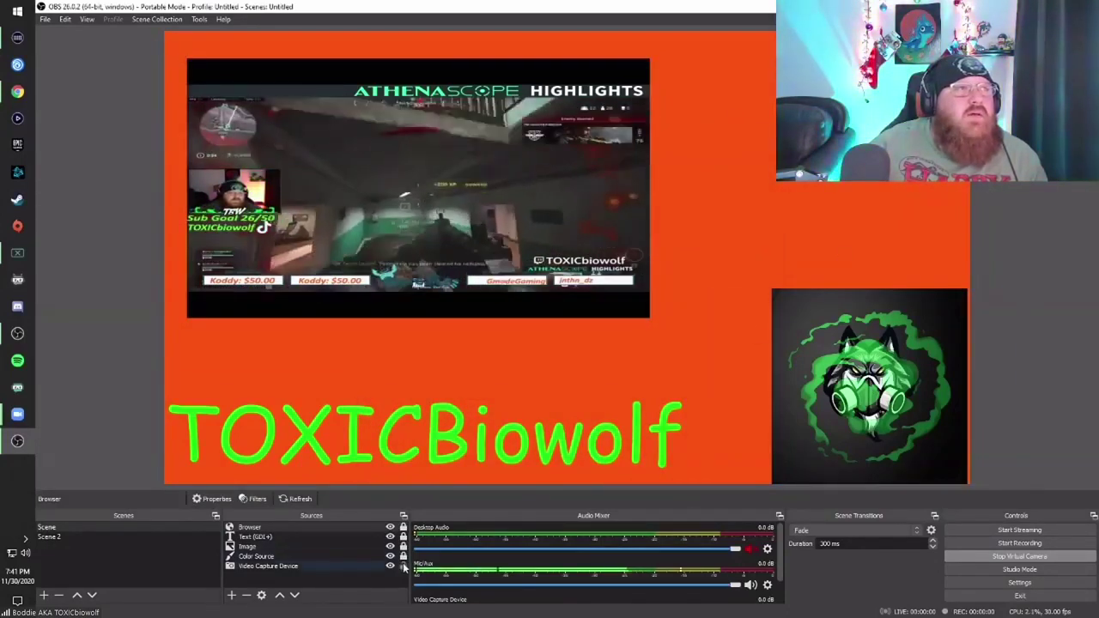
Show the Browser source in a fullscreen projector and close the projector again
right_click(777, 258)
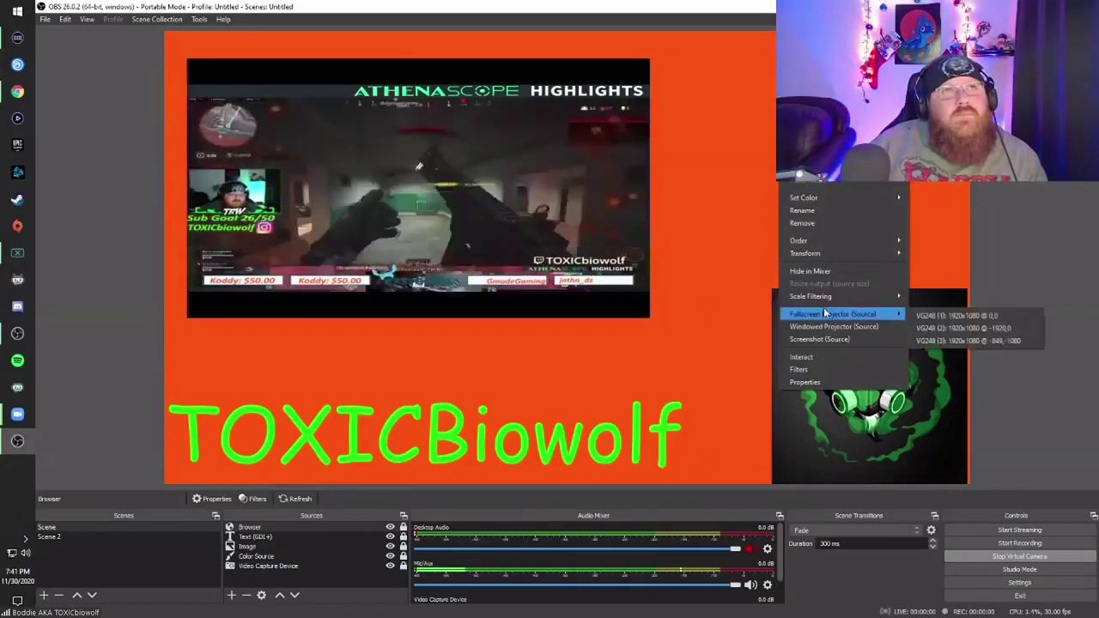
mouse_move(831, 318)
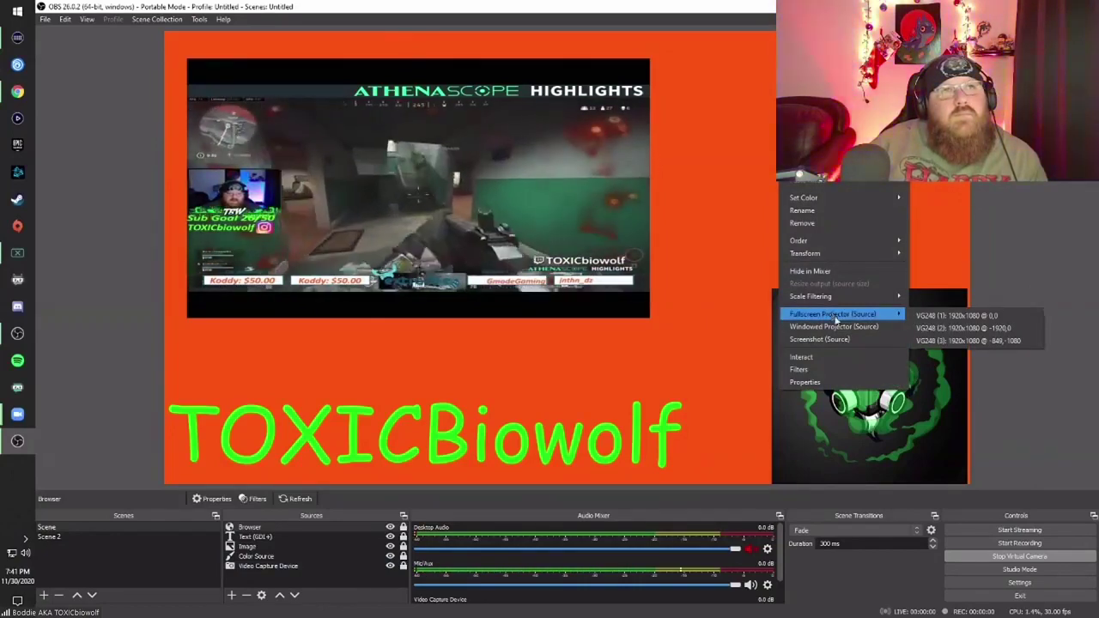
click(847, 338)
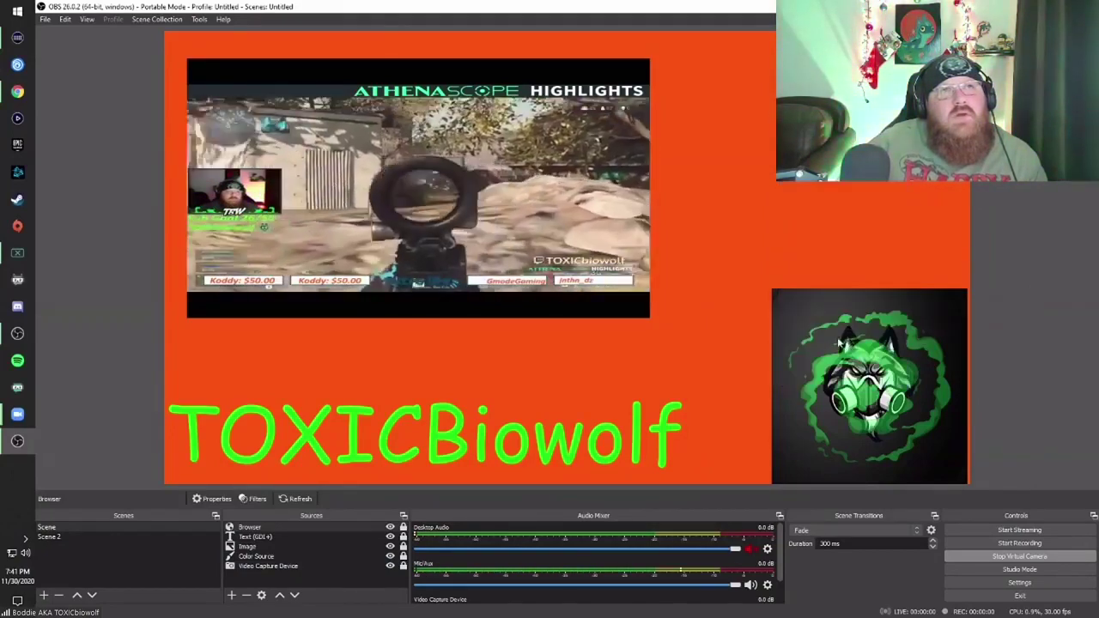
right_click(713, 313)
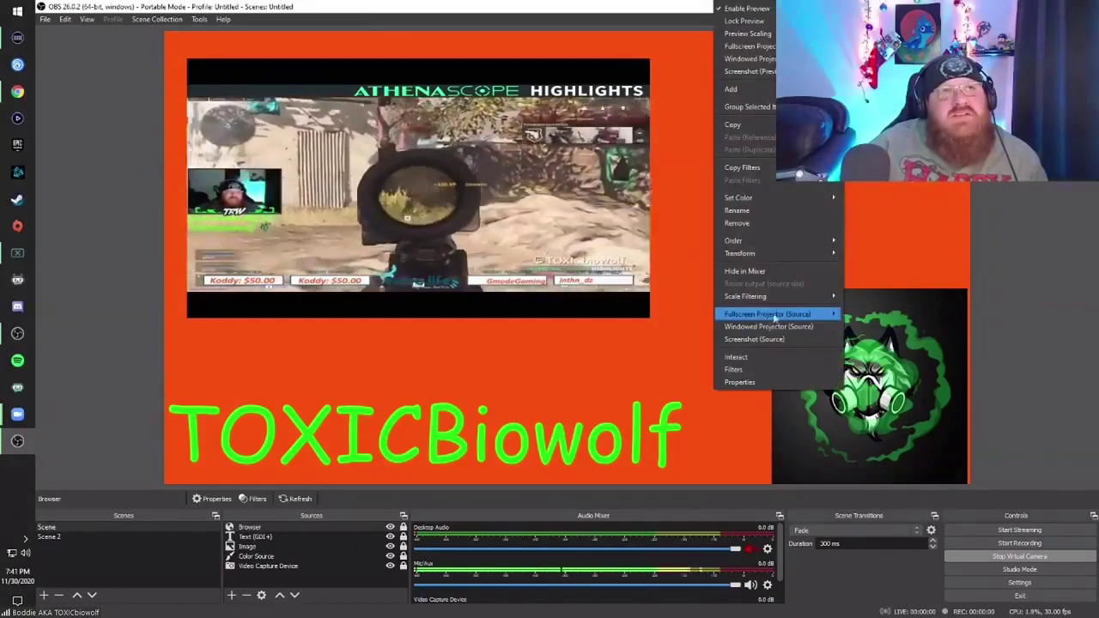
mouse_move(775, 316)
click(884, 339)
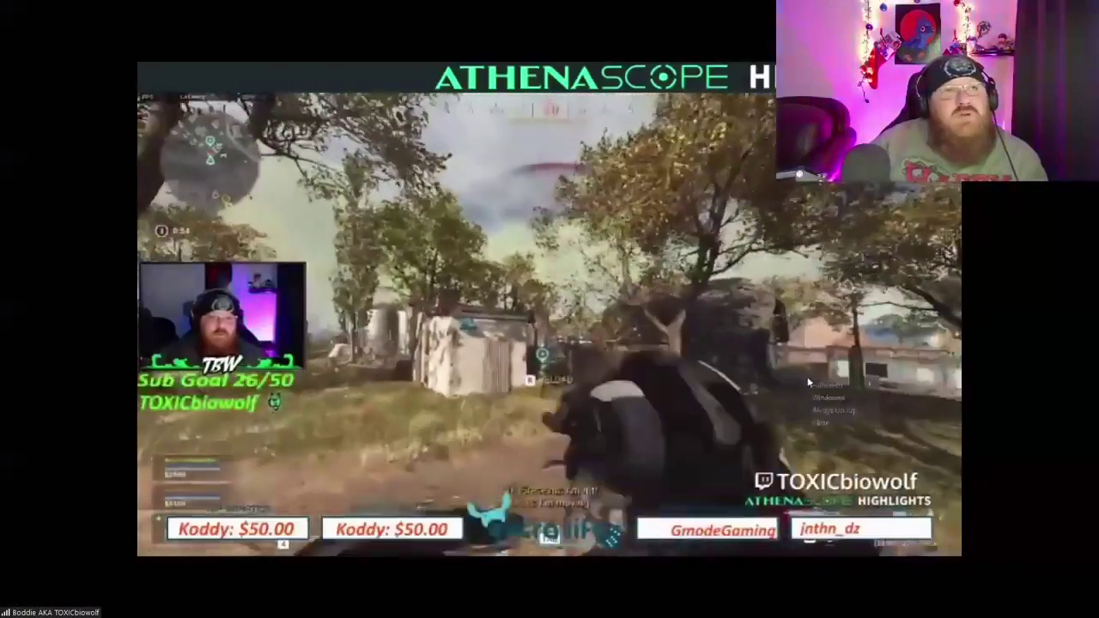
right_click(807, 378)
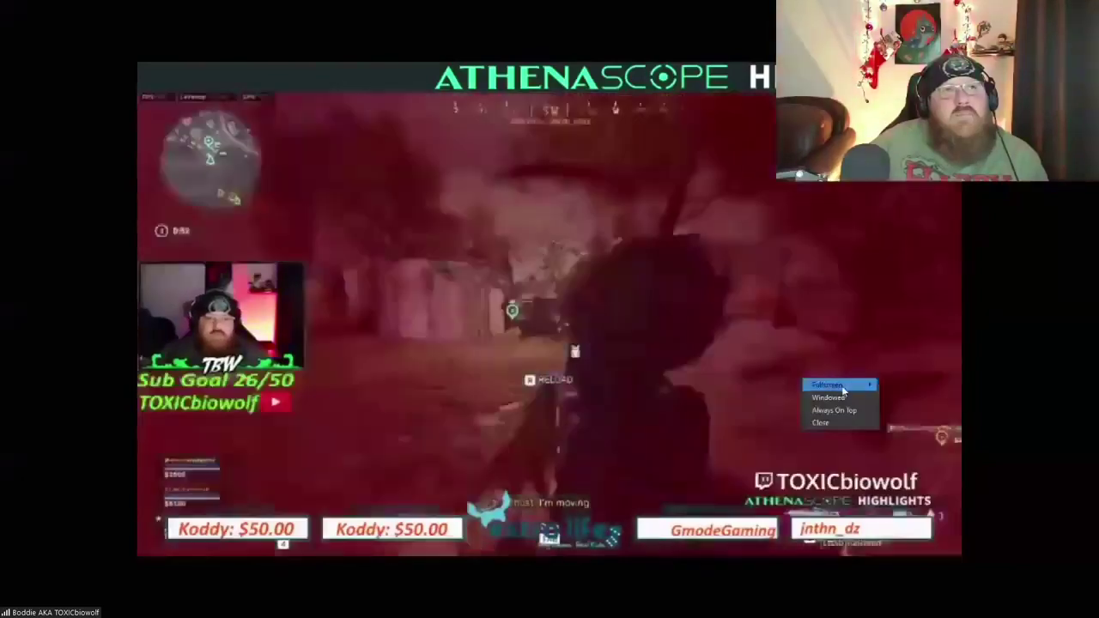
click(834, 422)
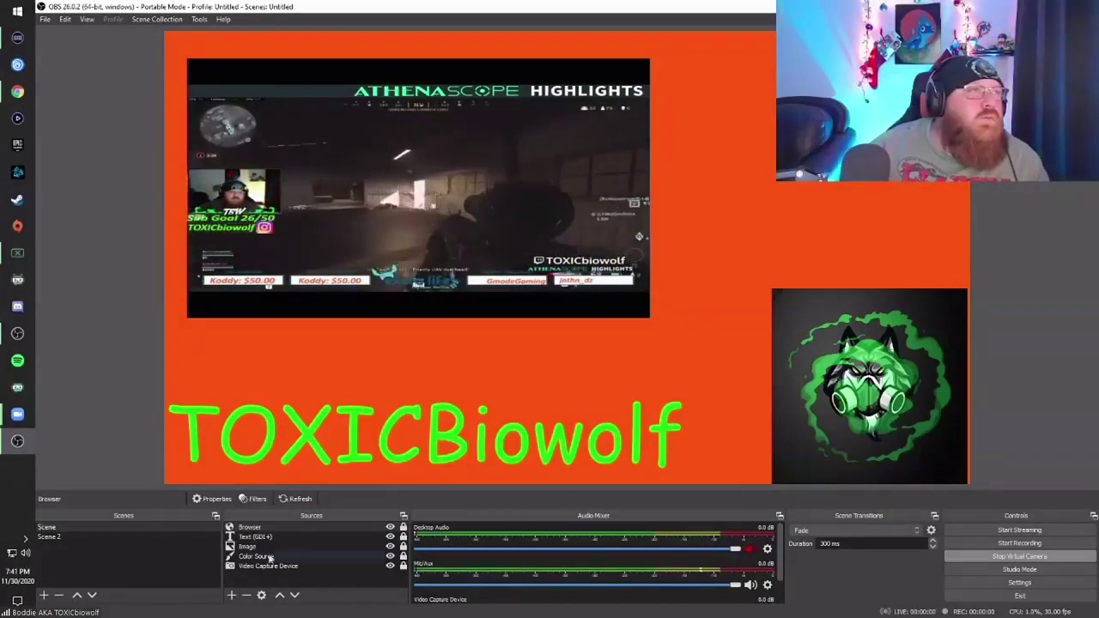
Select the first scene, display the Browser source in a fullscreen projector once more, and close it
click(148, 527)
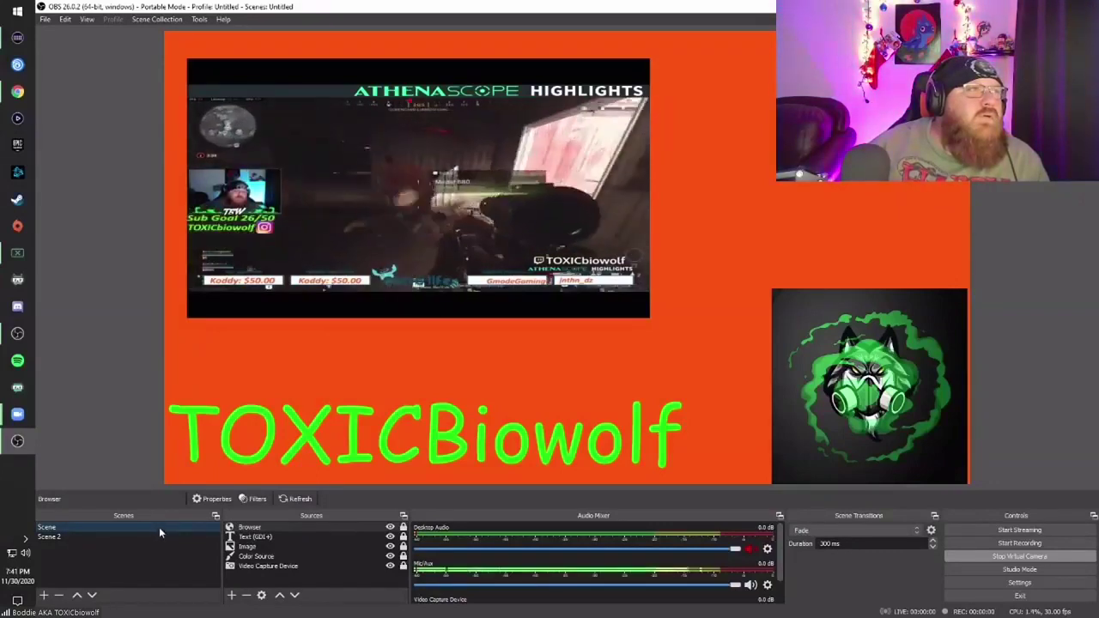
right_click(609, 413)
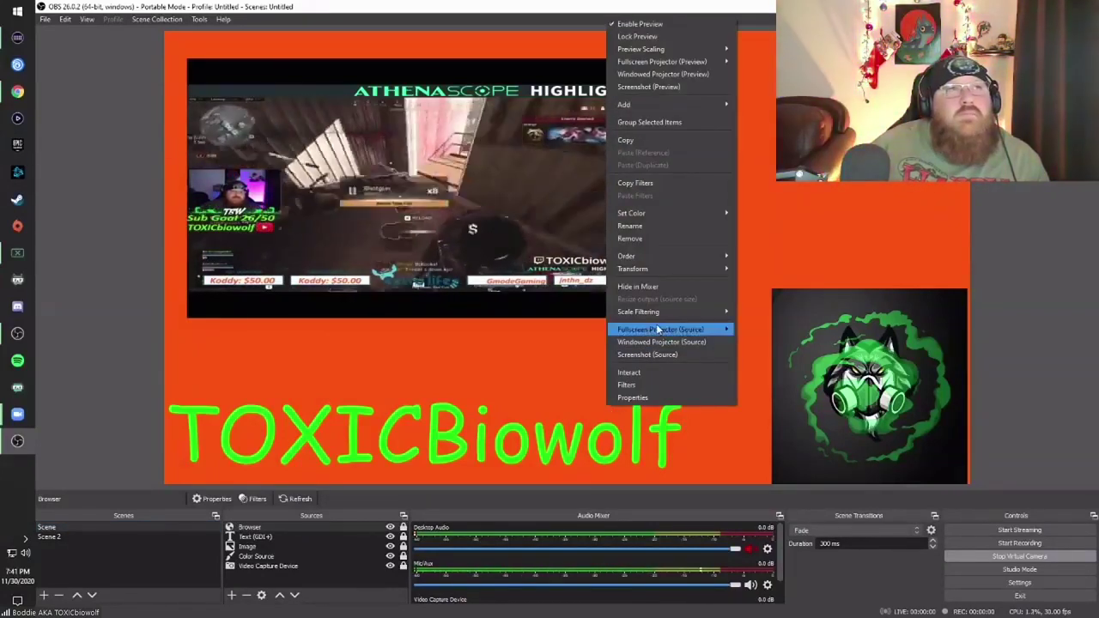
mouse_move(717, 329)
click(747, 354)
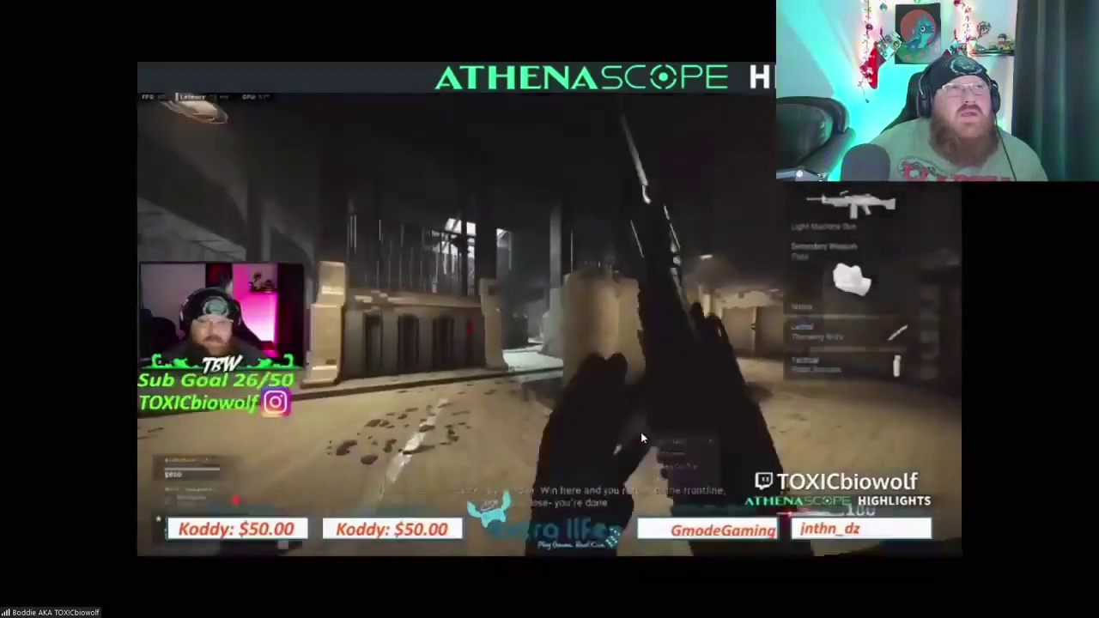
right_click(645, 435)
click(714, 456)
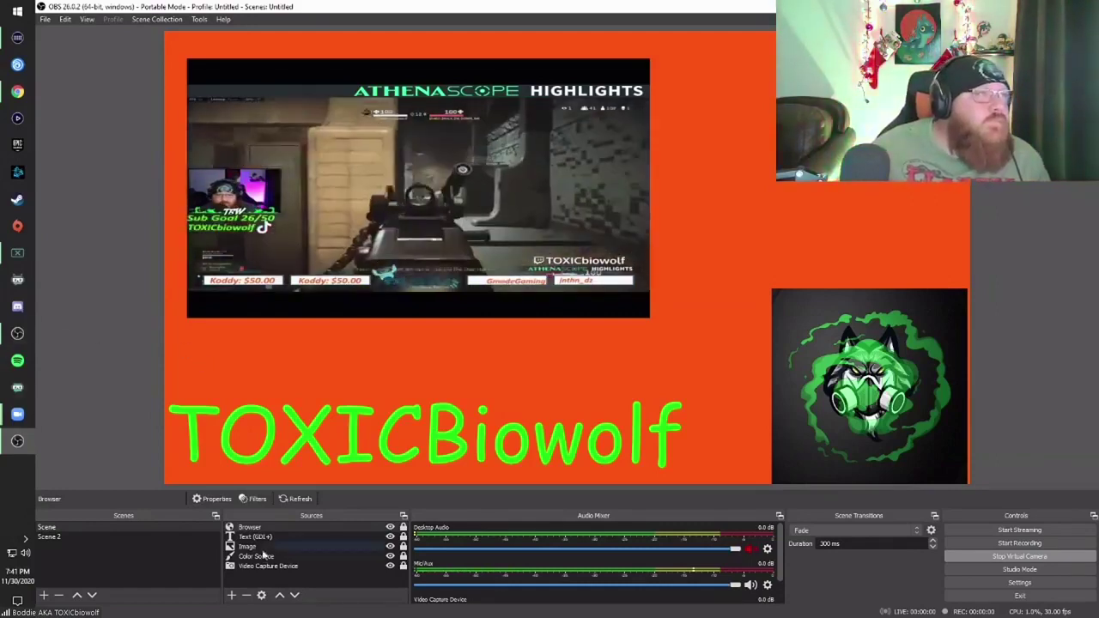
click(92, 595)
click(76, 595)
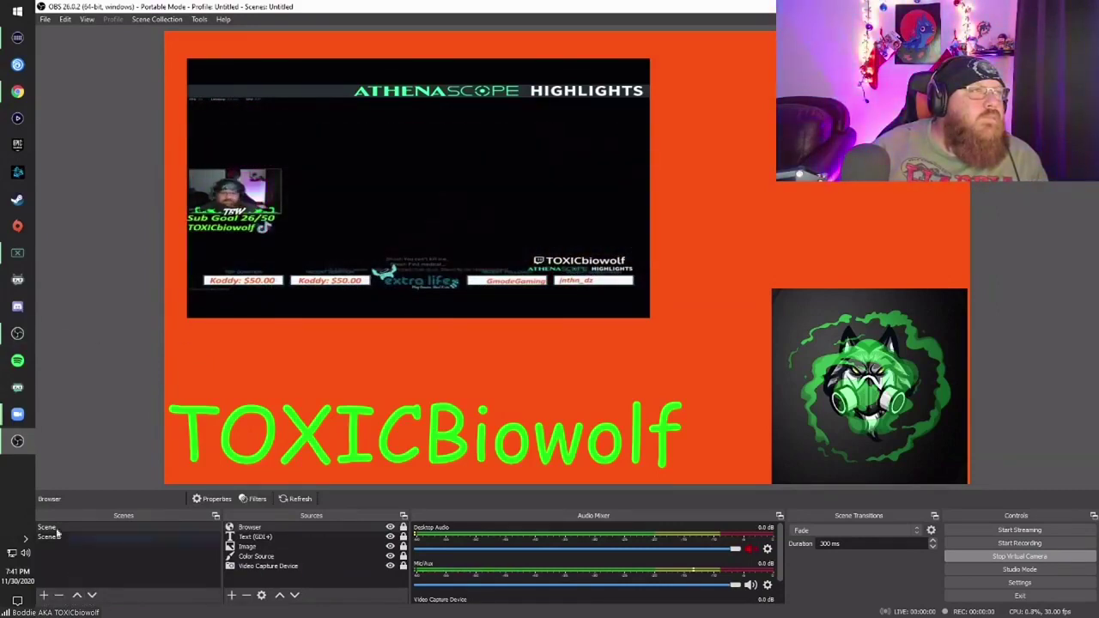
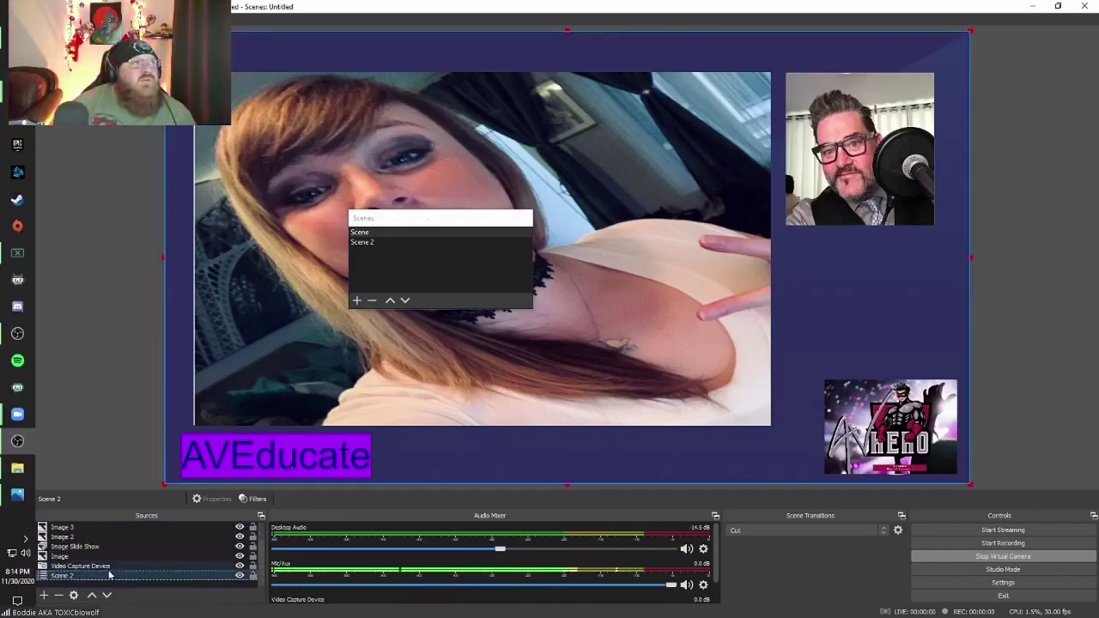
Select the nested Scene 2 source to examine its outline on the canvas around the other sources
key(Up)
key(Up)
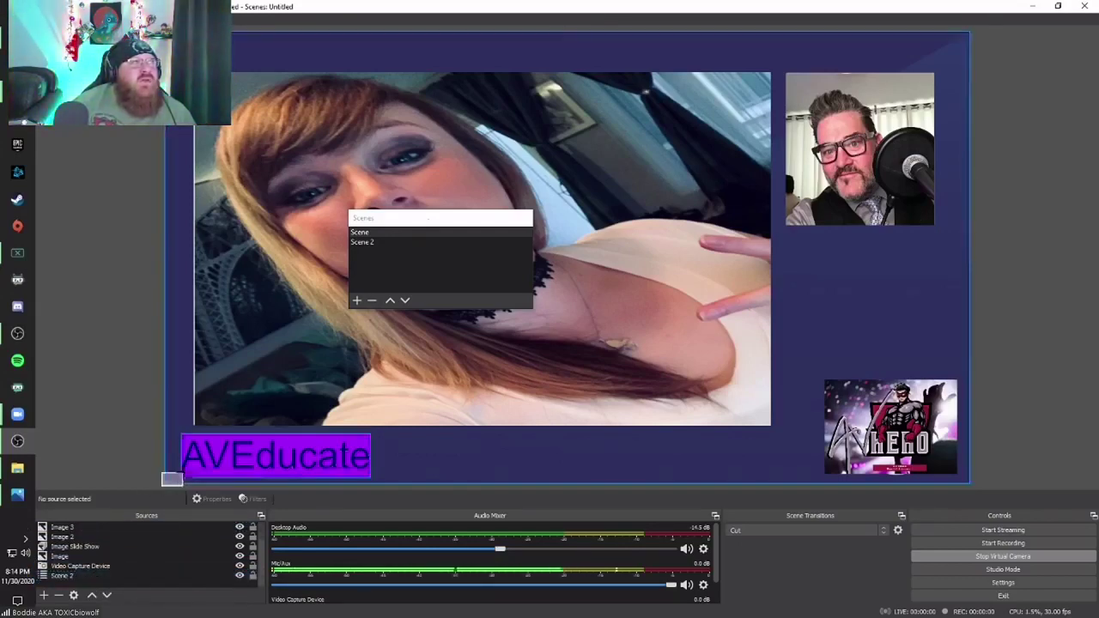
mouse_move(166, 485)
mouse_down()
mouse_move(166, 473)
mouse_move(164, 486)
mouse_up()
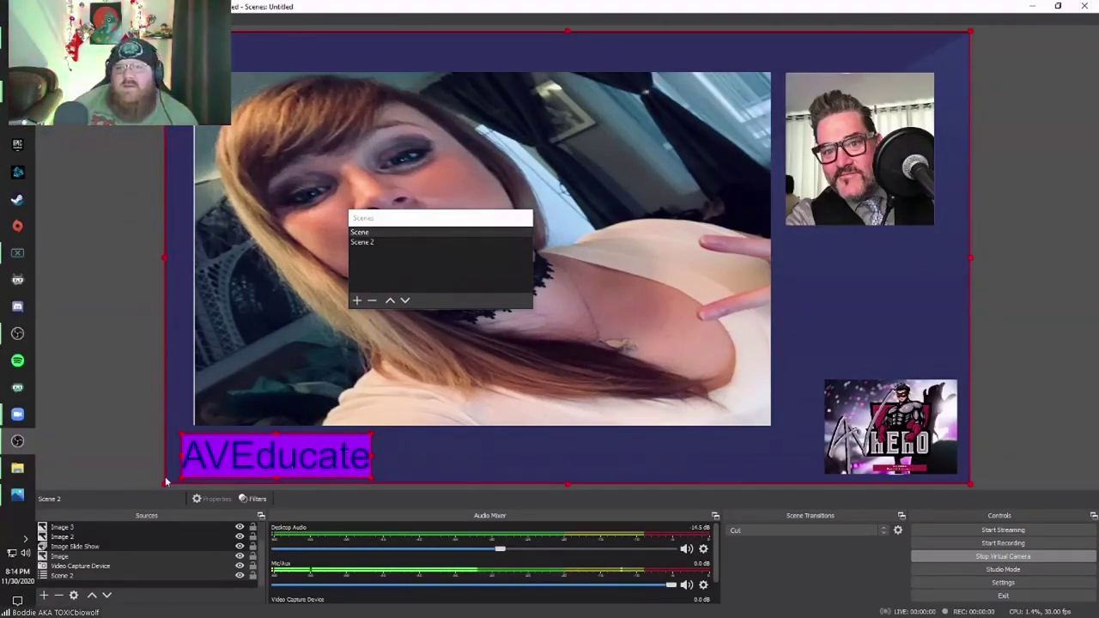
click(121, 579)
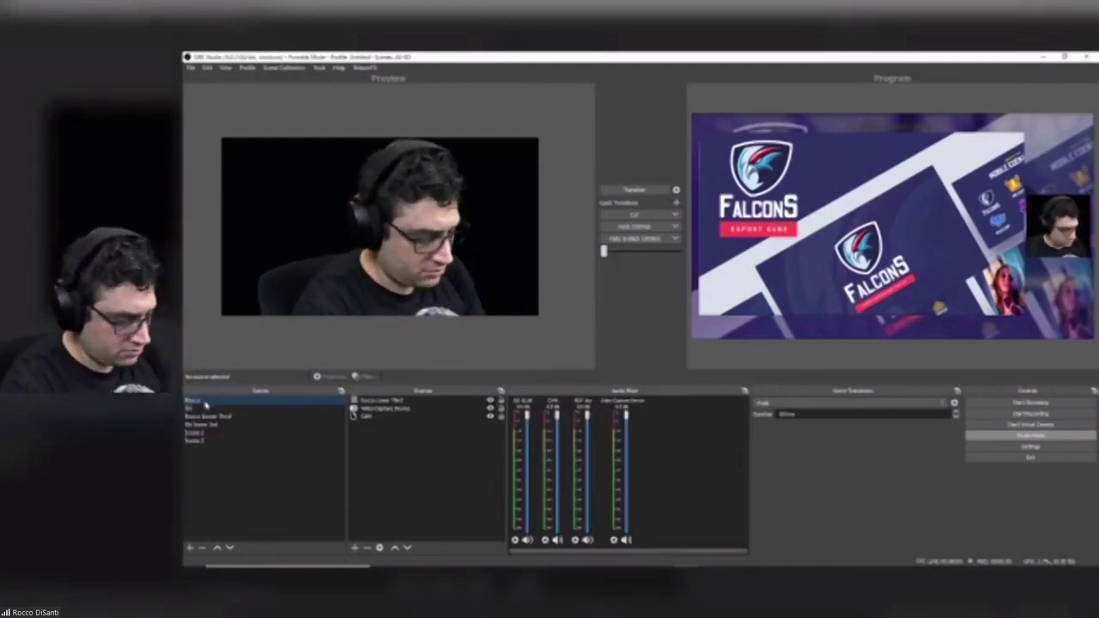
Examine how the presenter's camera, lower-third and Falcons overlay scenes are nested by previewing them in turn
click(296, 444)
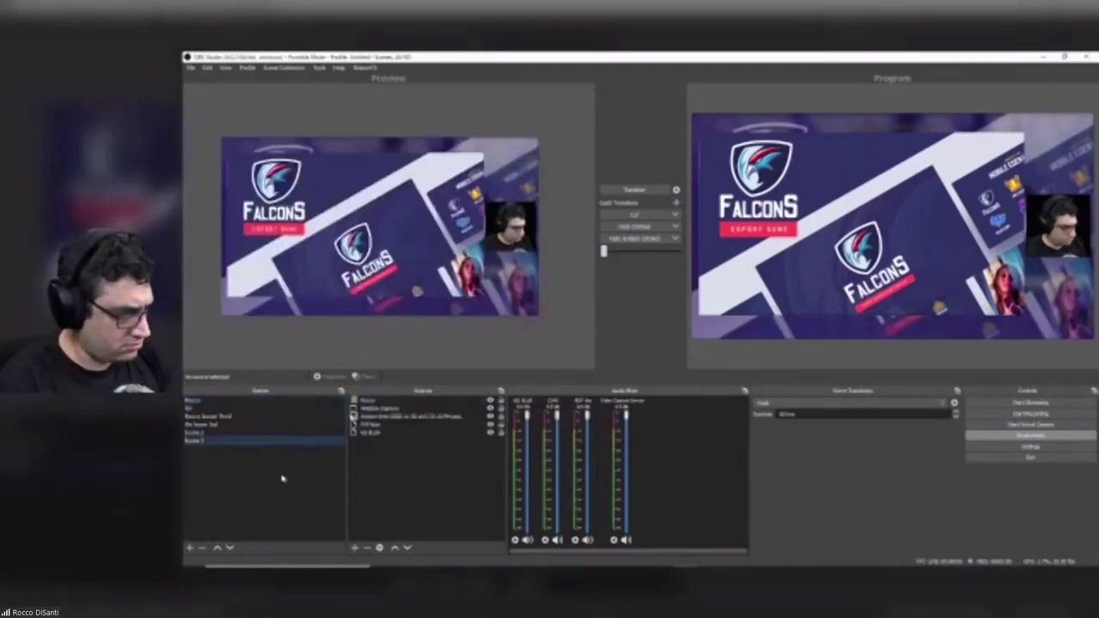
click(232, 403)
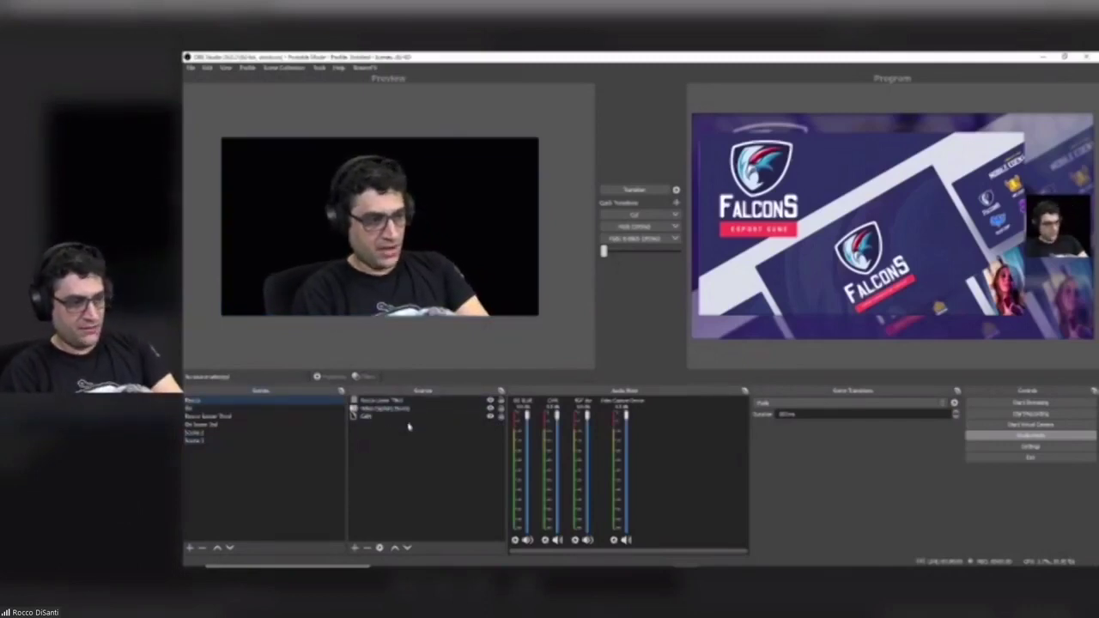
click(216, 435)
click(203, 442)
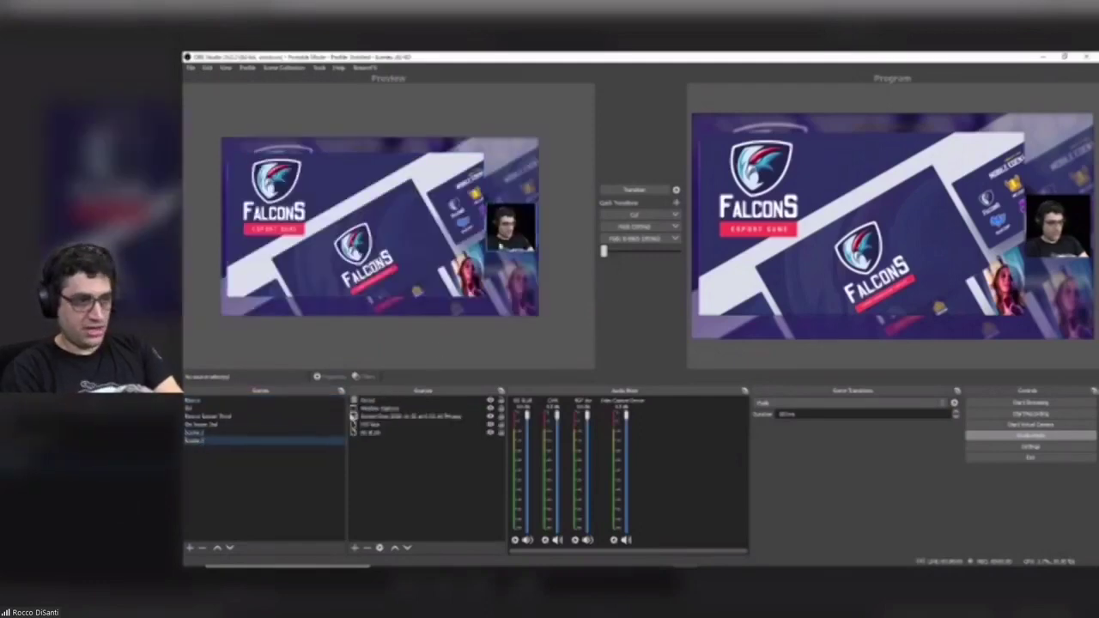
click(393, 406)
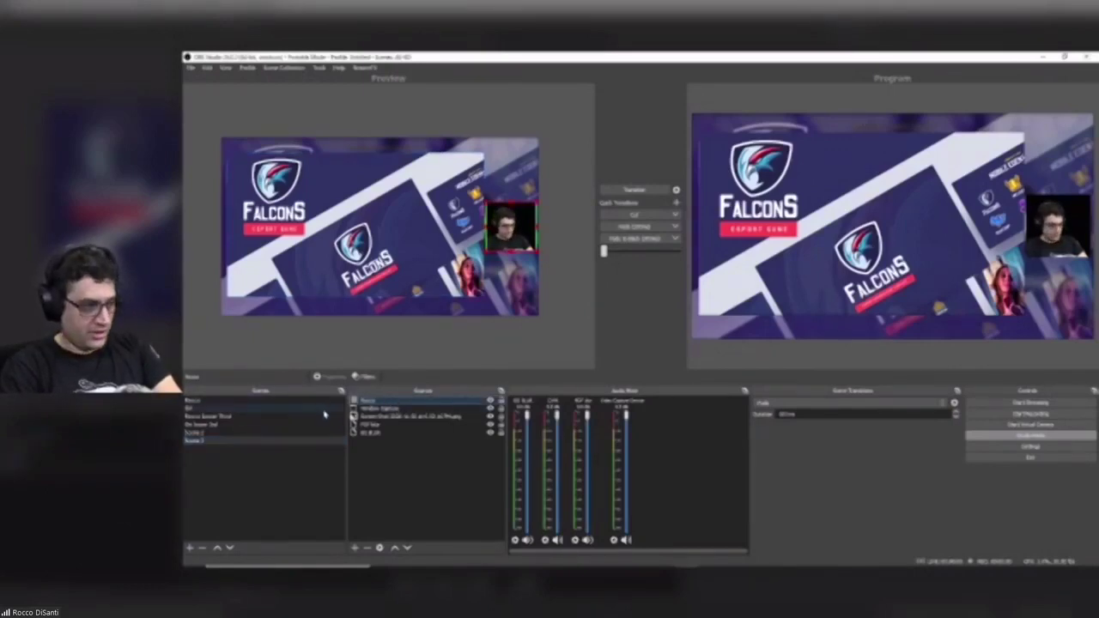
click(250, 418)
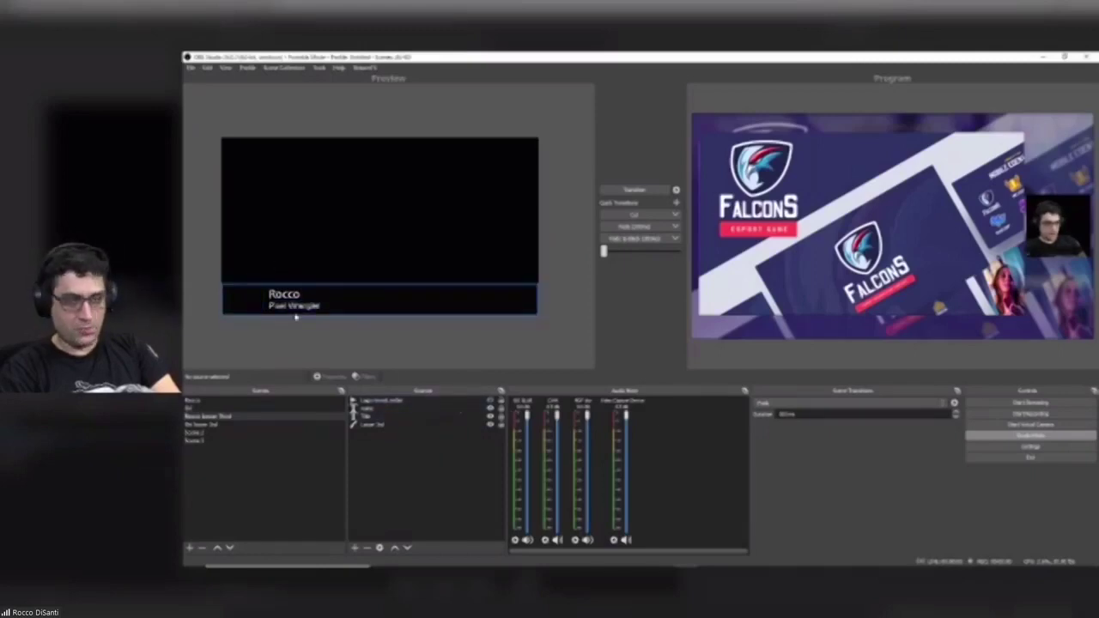
Change the title text of the presenter's lower third to "Vide guy" and preview it in the presenter's camera scene
double_click(305, 312)
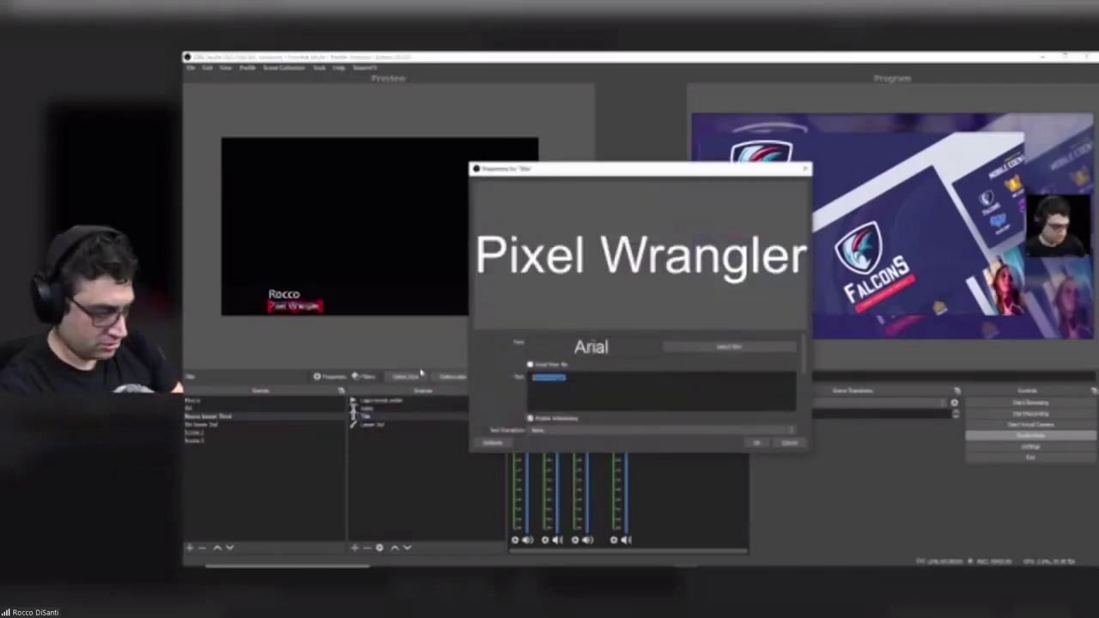
text(Vide guy)
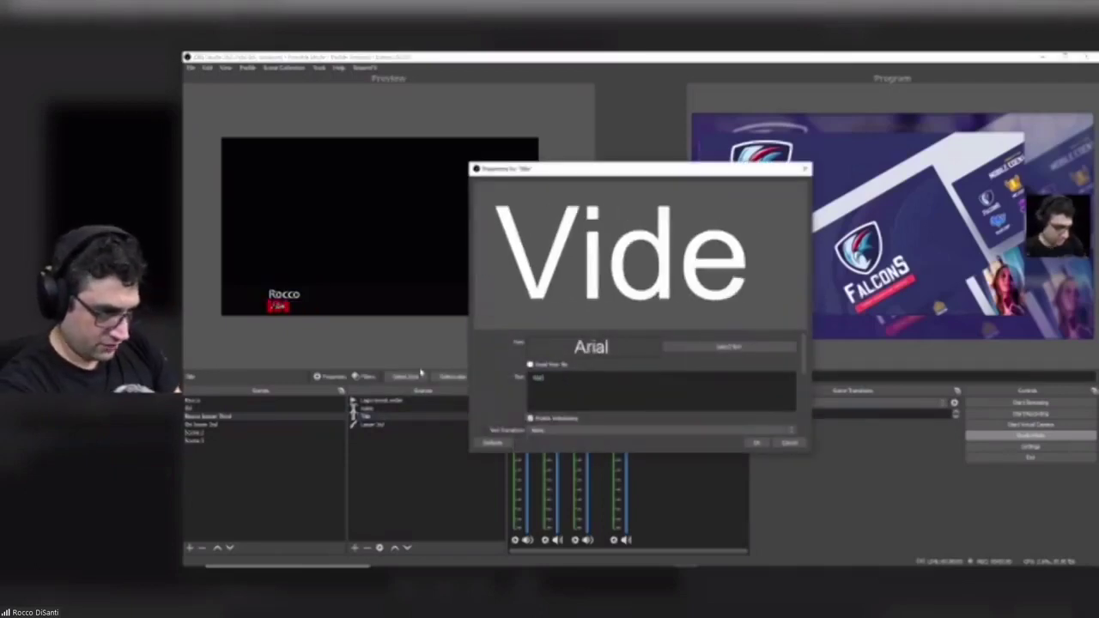
click(756, 442)
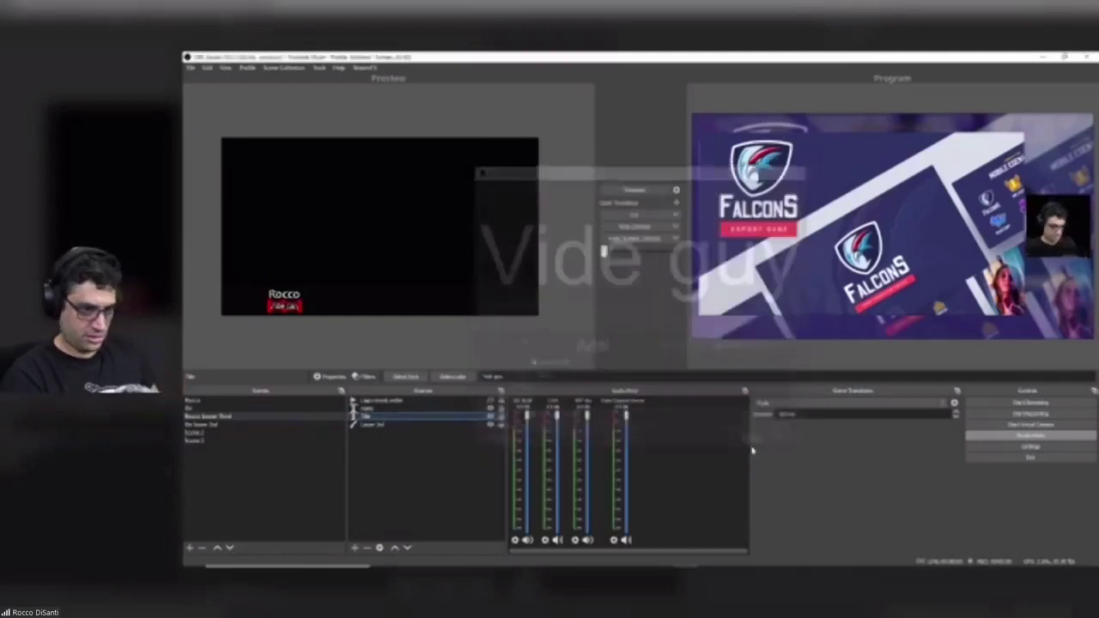
click(201, 402)
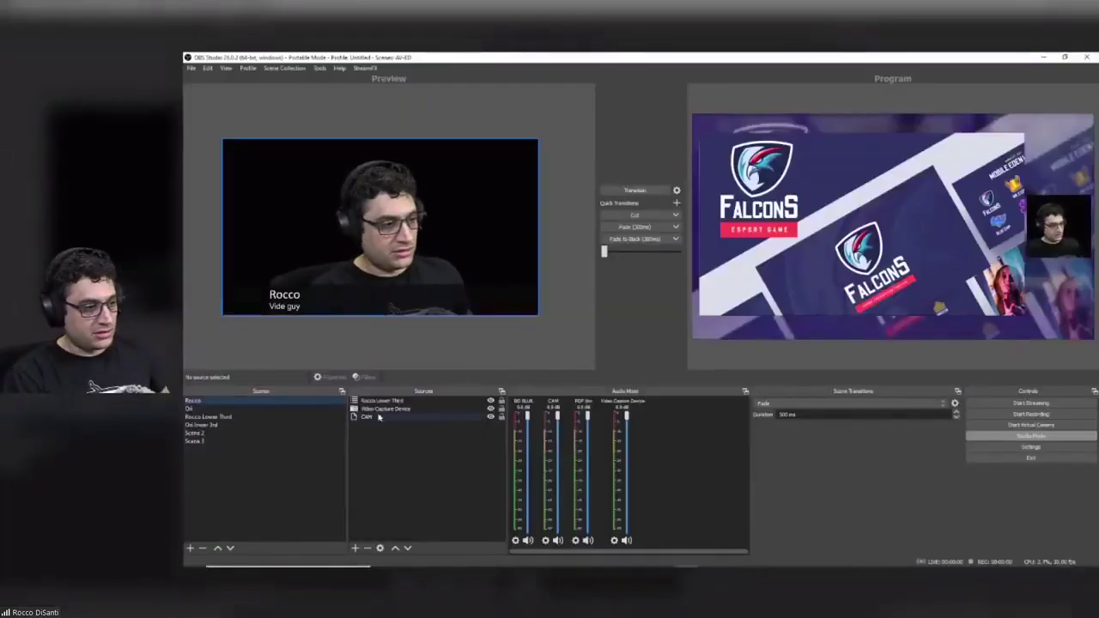
click(221, 417)
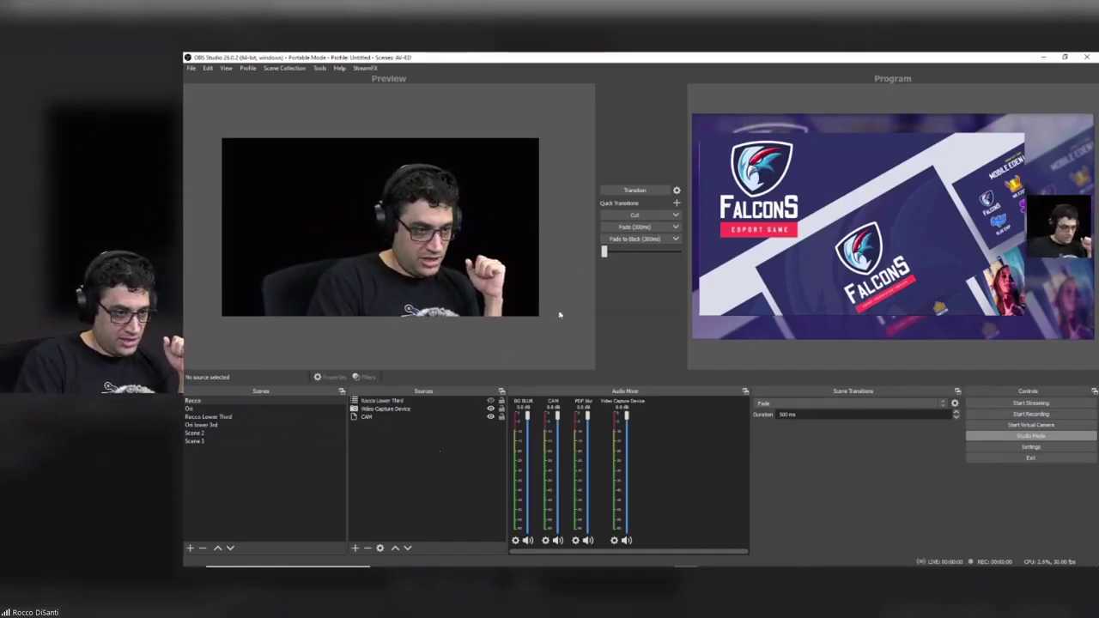
Turn off Studio Mode and delete the Screen Shot image source from Scene 3
click(1022, 436)
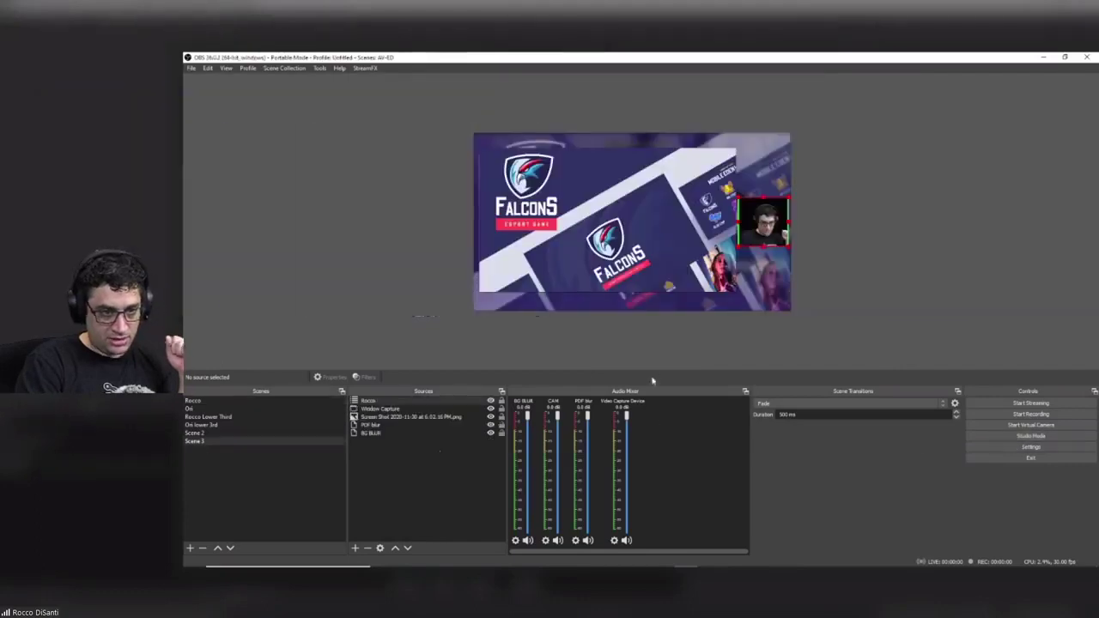
click(383, 426)
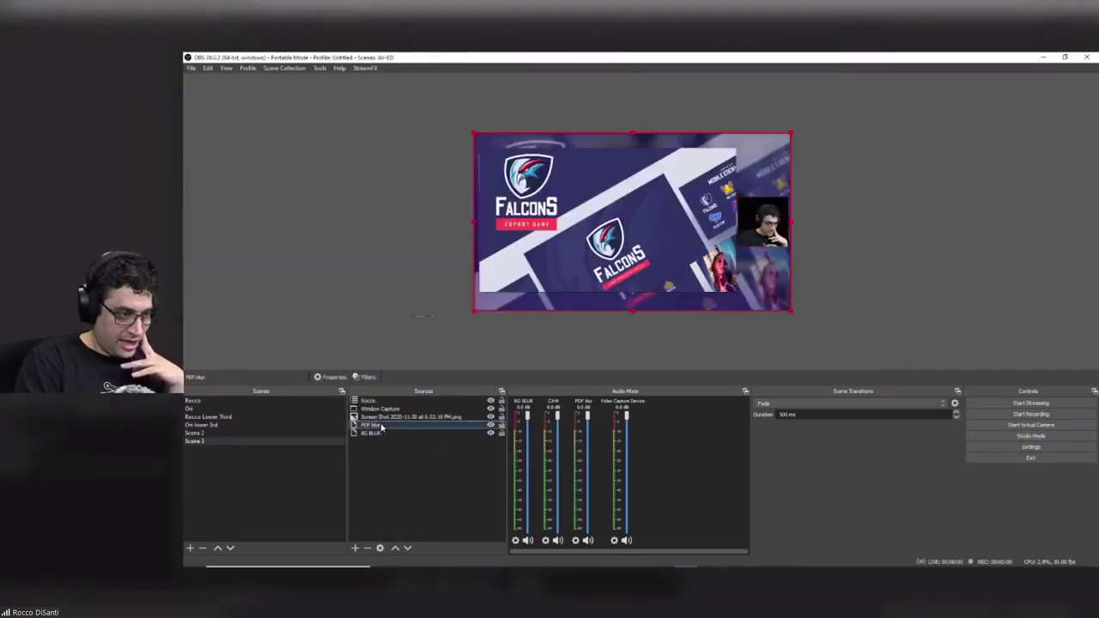
click(386, 419)
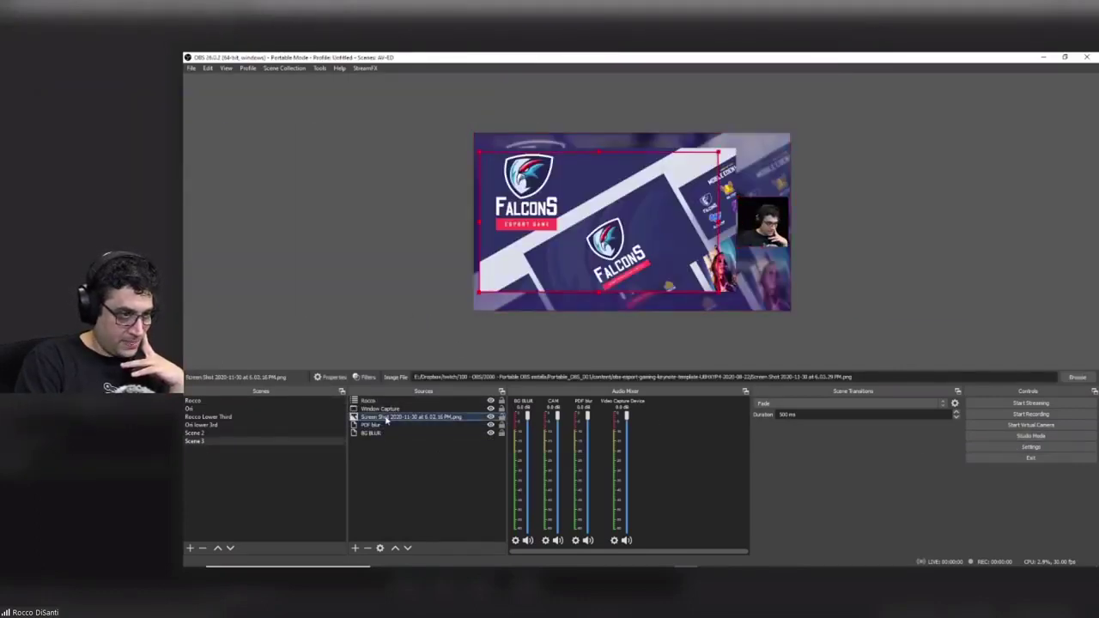
click(399, 410)
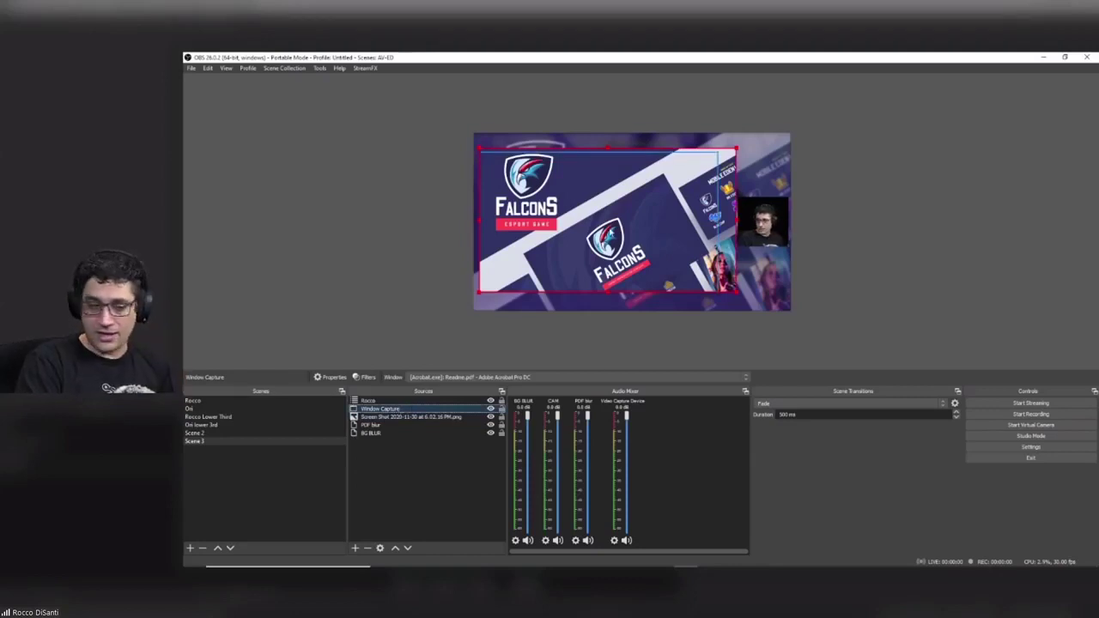
click(392, 418)
key(Delete)
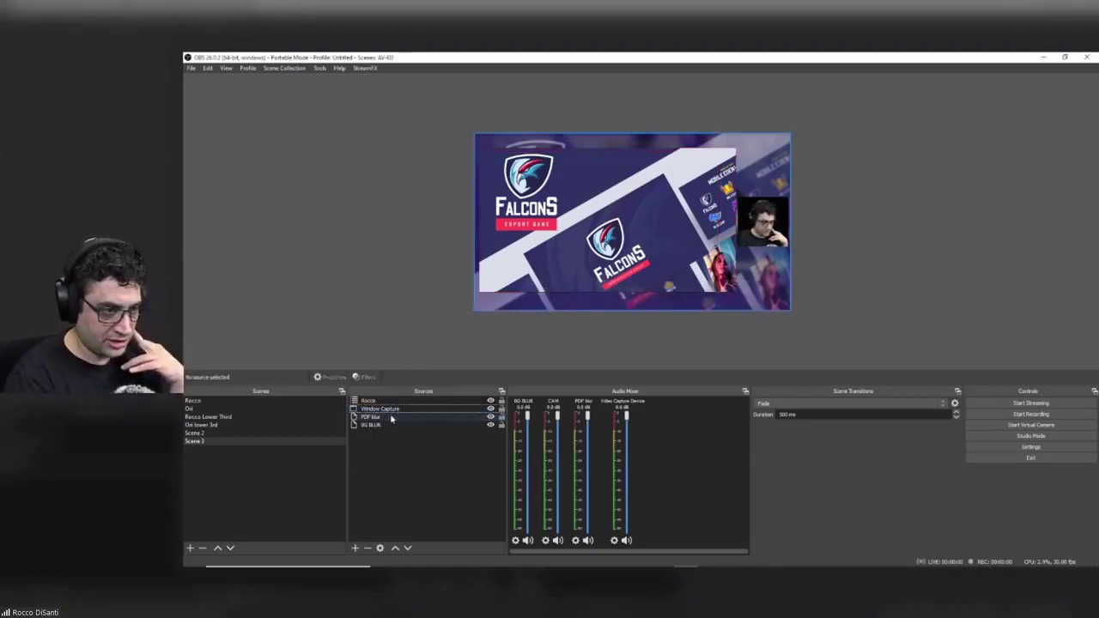
Check the Window Capture source for applied filters and close its filter list
click(383, 410)
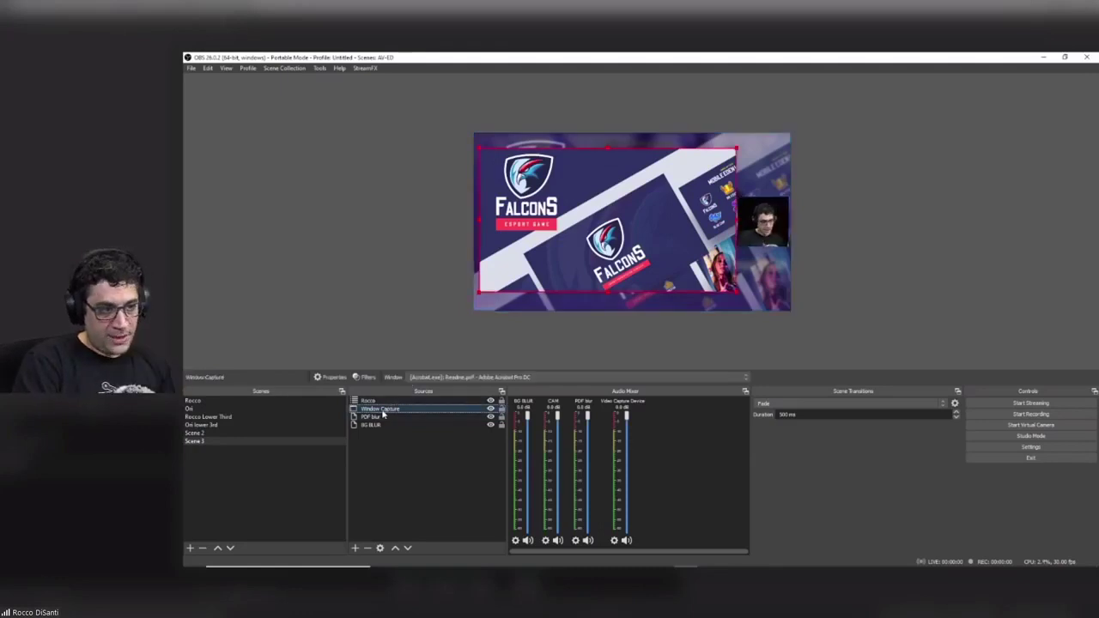
right_click(383, 412)
click(396, 393)
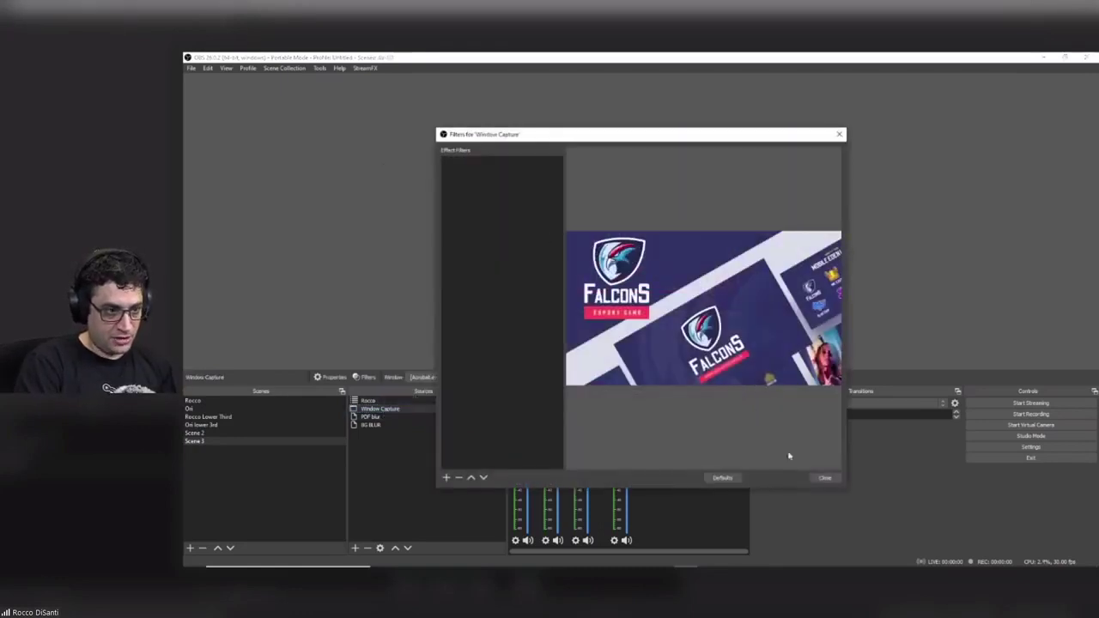
click(825, 477)
click(401, 440)
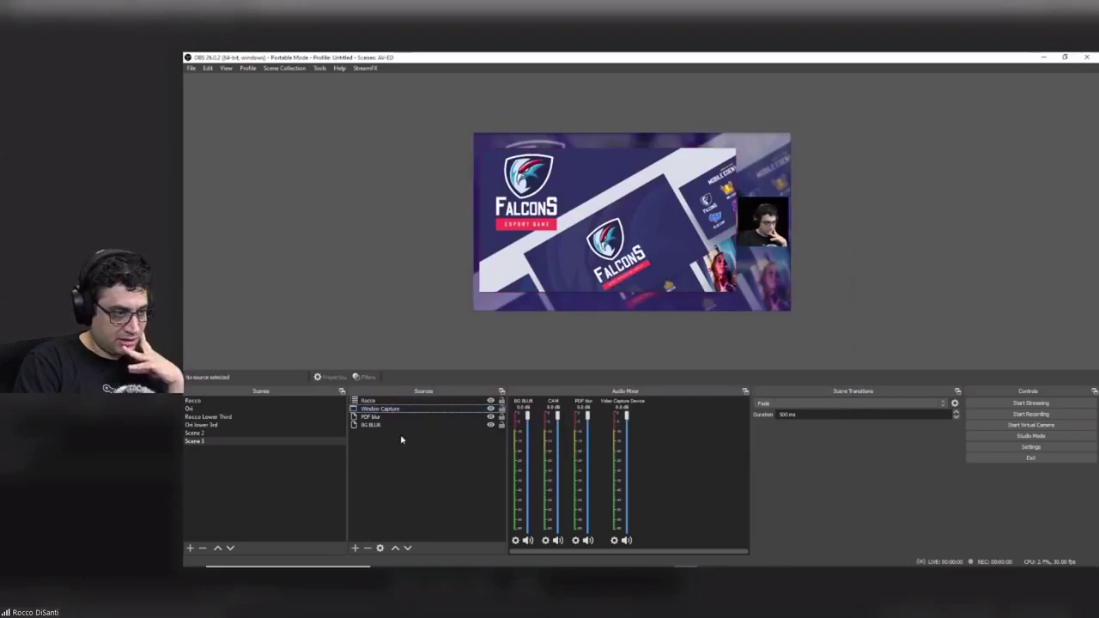
Delete the BG BLUR source from Scene 3
click(371, 417)
click(372, 426)
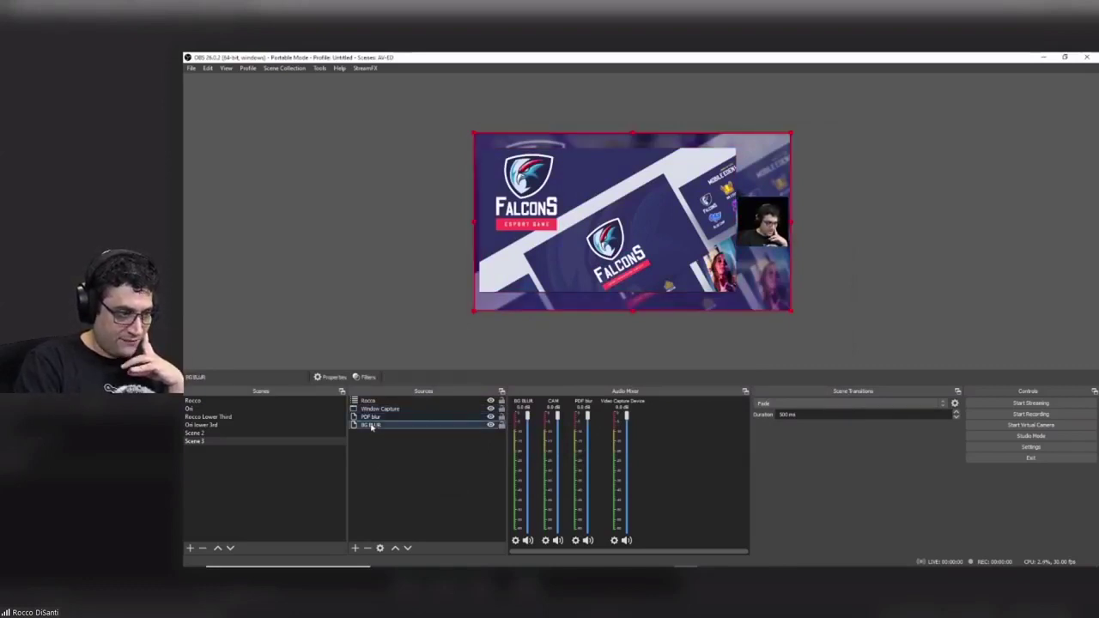
key(Delete)
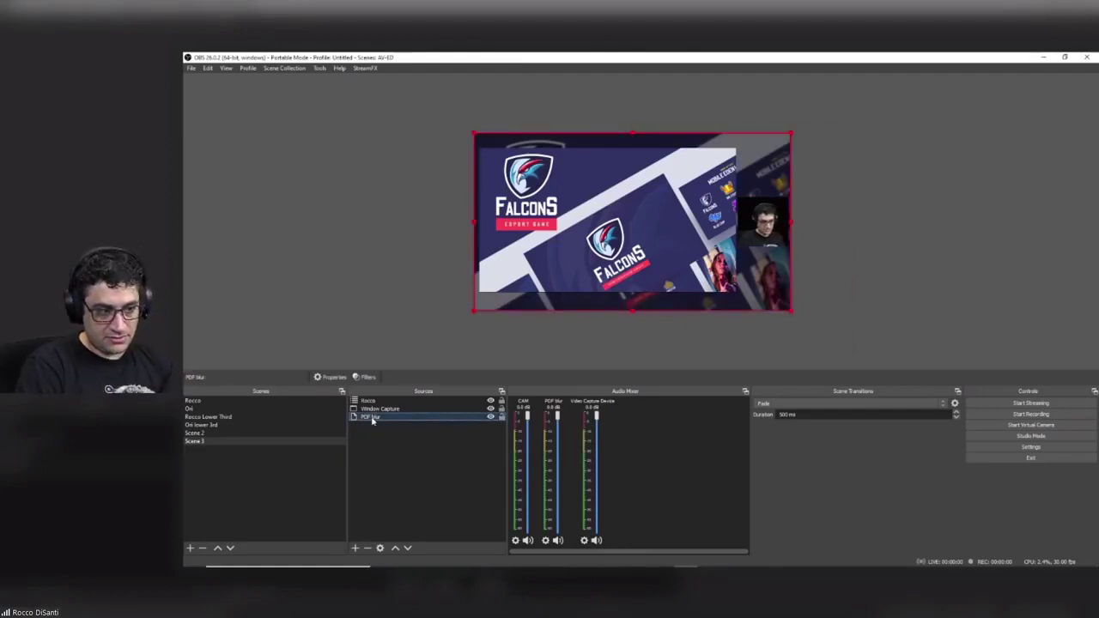
Find Source Mirror among the addable source types and examine which source the PDF blur mirror uses
right_click(384, 456)
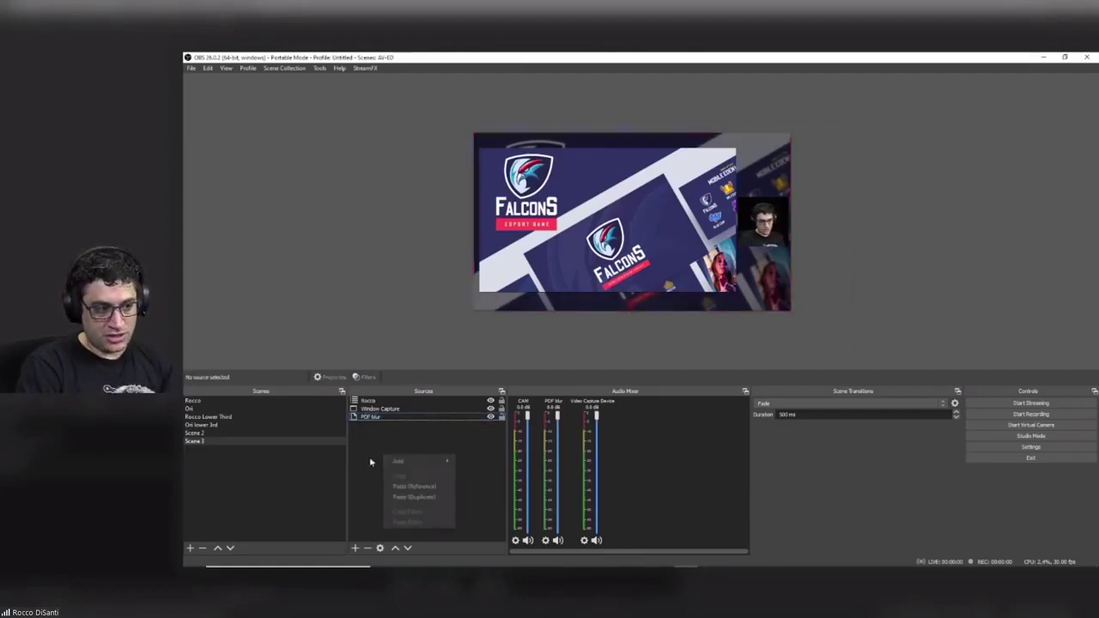
mouse_move(419, 464)
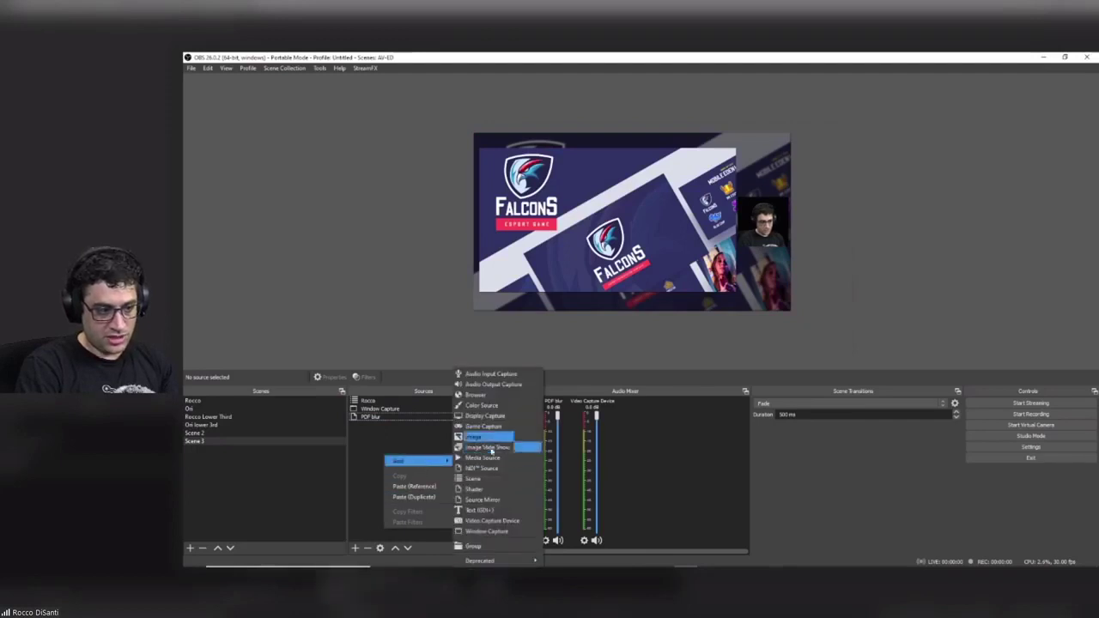
click(482, 499)
click(703, 380)
double_click(567, 284)
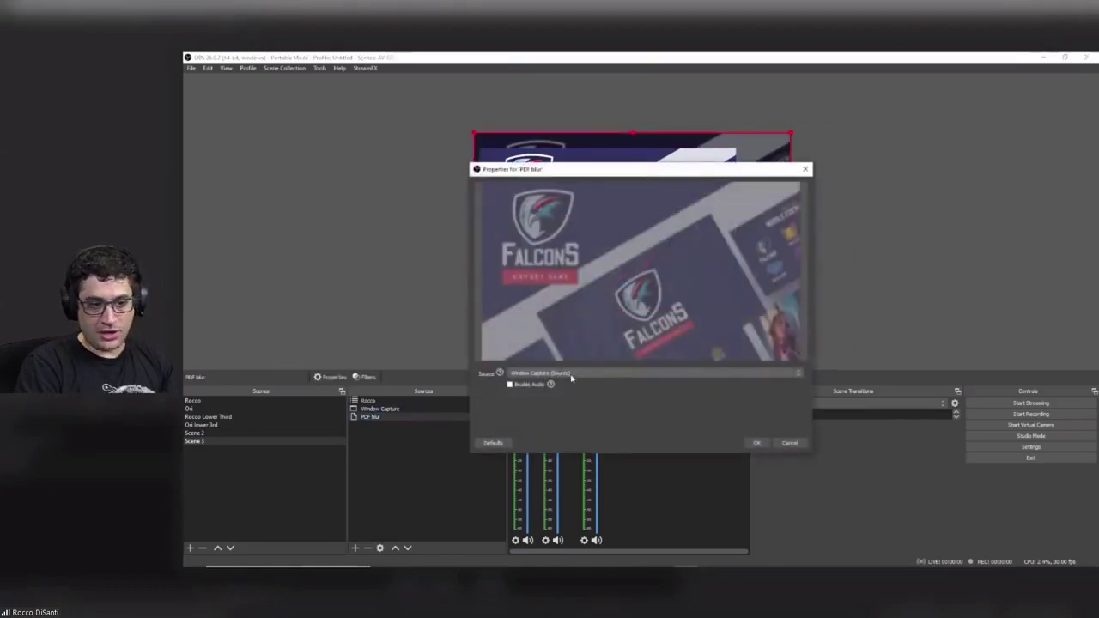
click(757, 443)
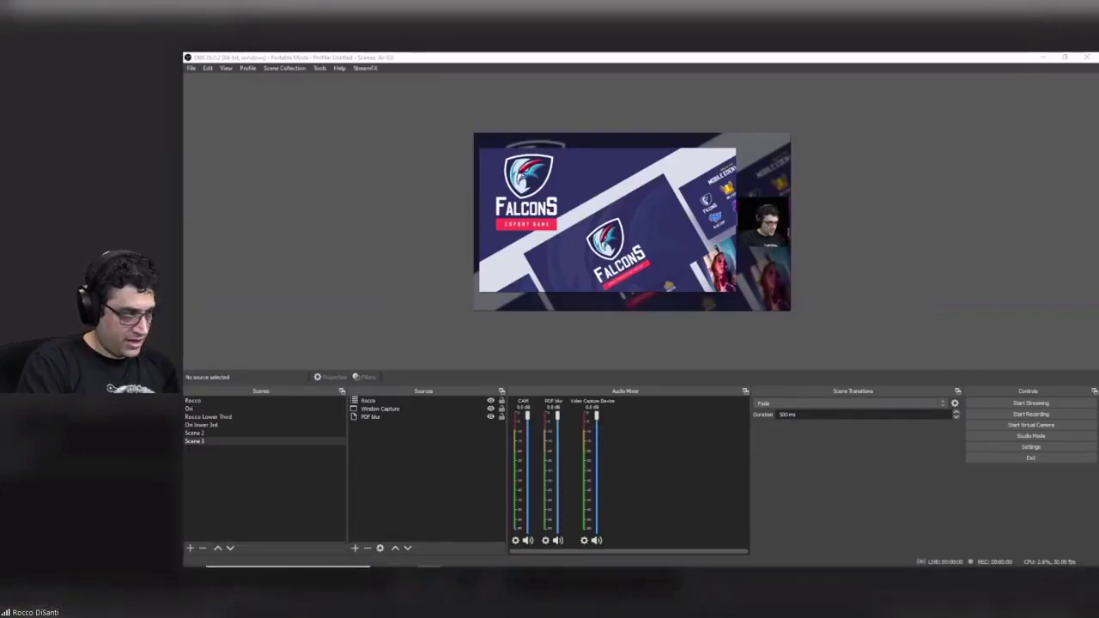
Switch to File Explorer, open the 1400 - Plugins folder, and move its window aside
key(alt+Tab)
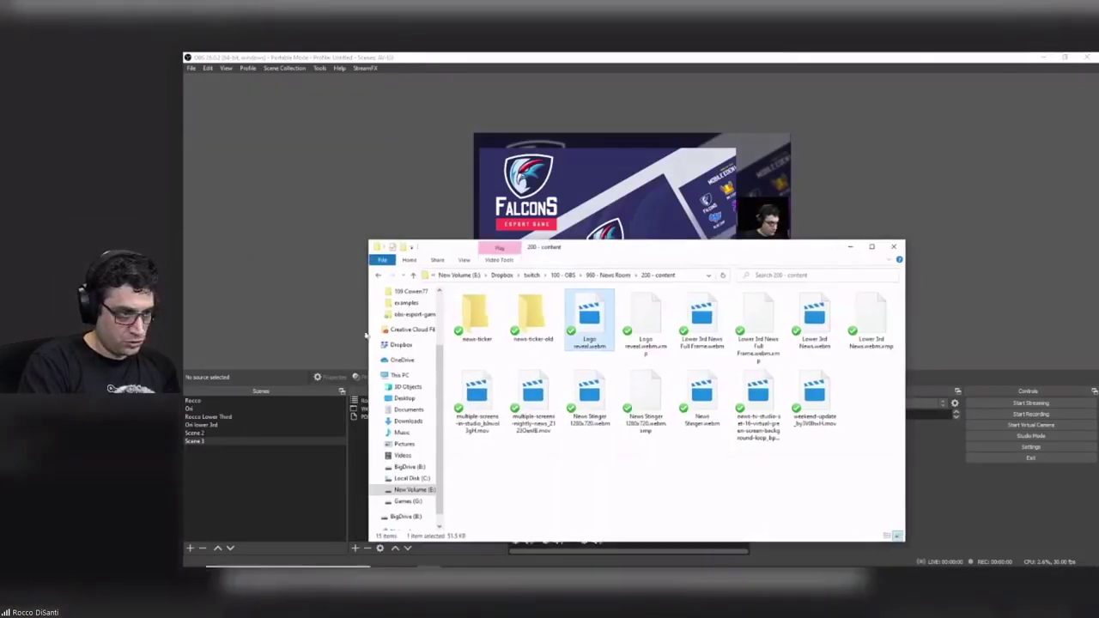
click(566, 275)
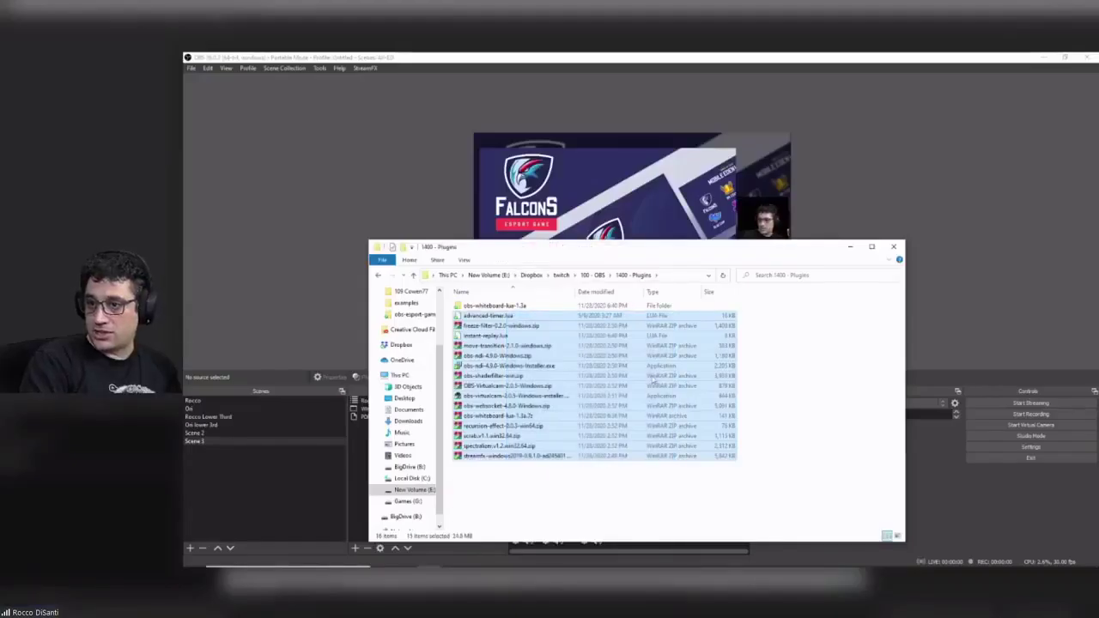
click(511, 505)
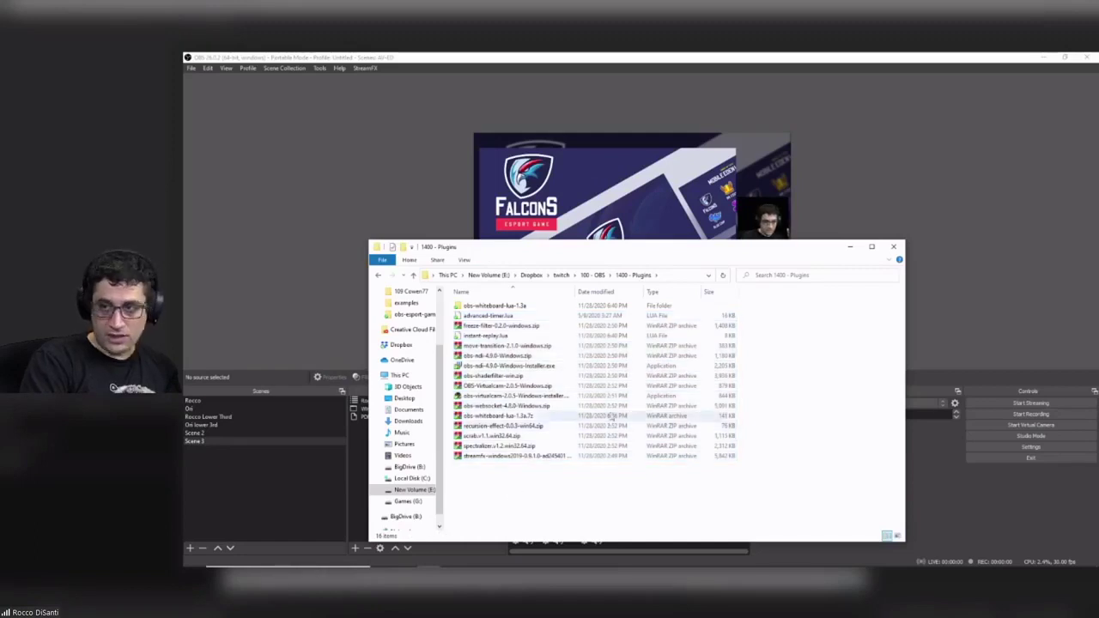
drag(568, 252, 438, 151)
Bring up the second File Explorer window, place it beside the plugins folder, and open Portable_OBS_001 under 2000 - Portable OBS installs
mouse_move(450, 569)
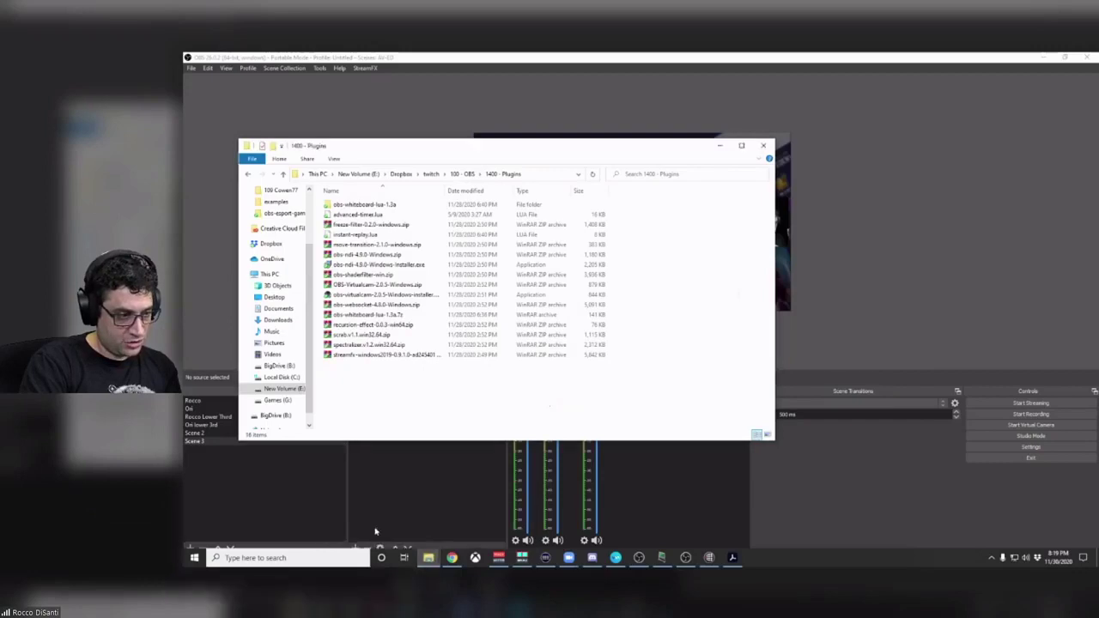
click(450, 513)
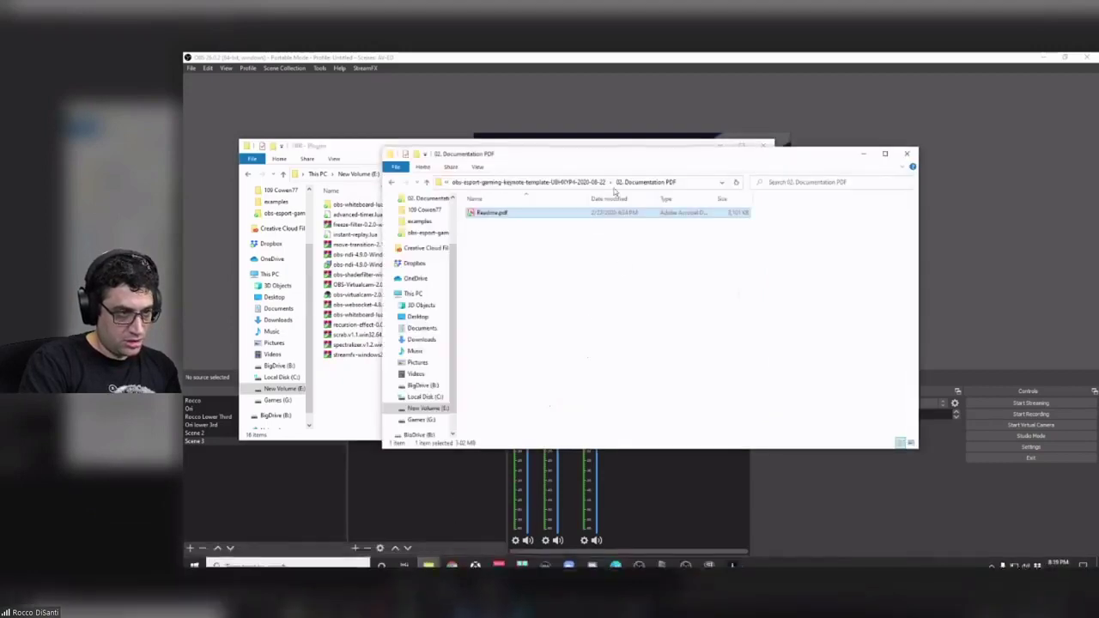
click(521, 183)
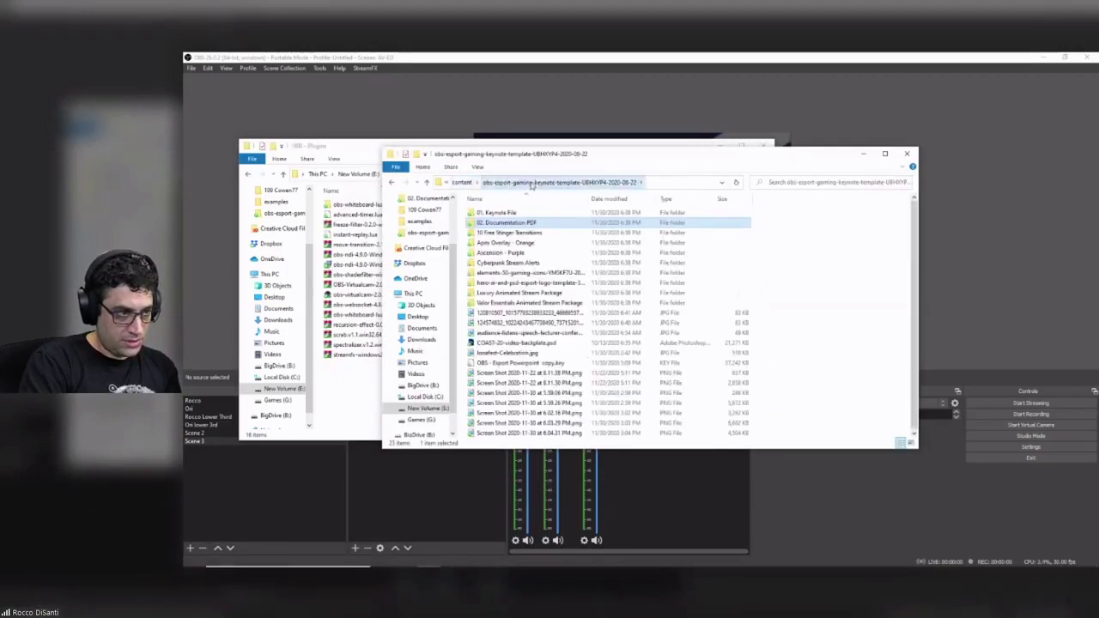
key(alt+Up)
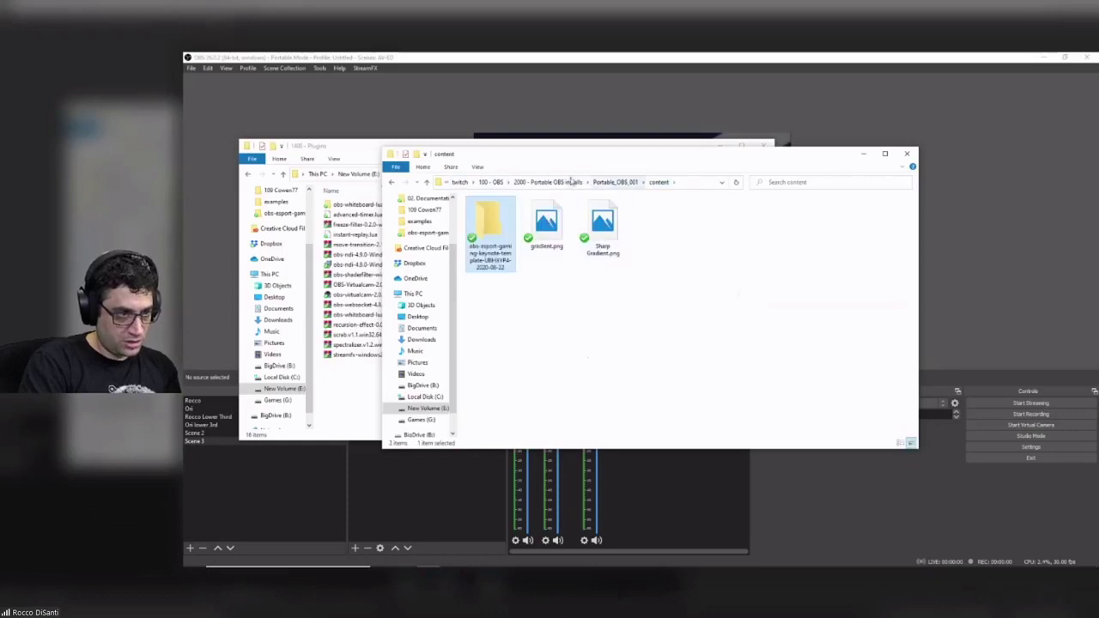
click(566, 182)
drag(601, 160, 750, 258)
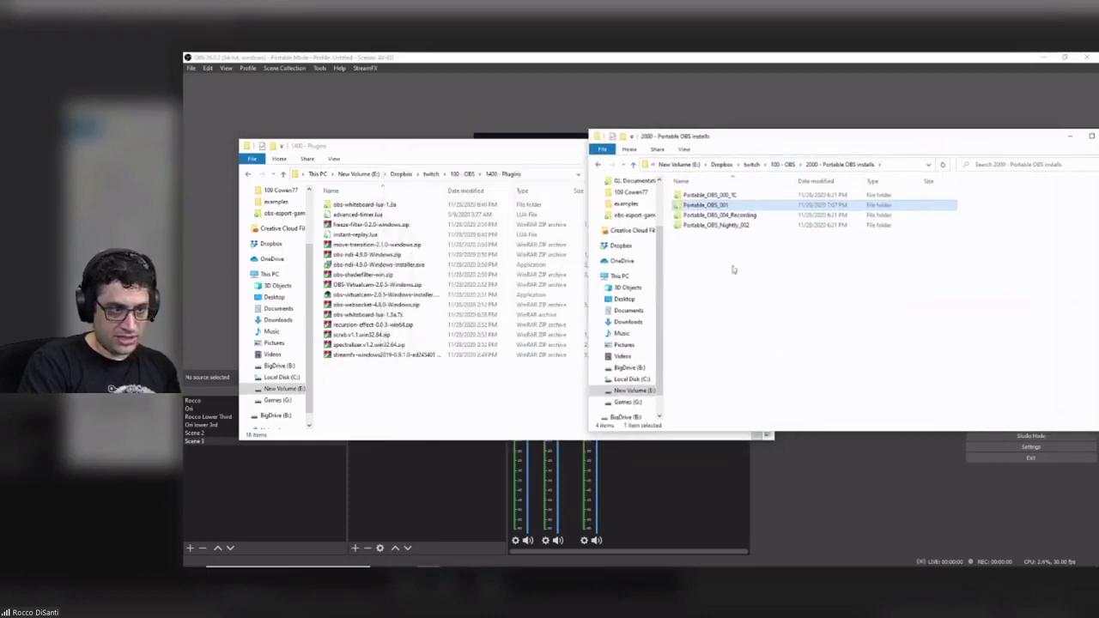
double_click(707, 206)
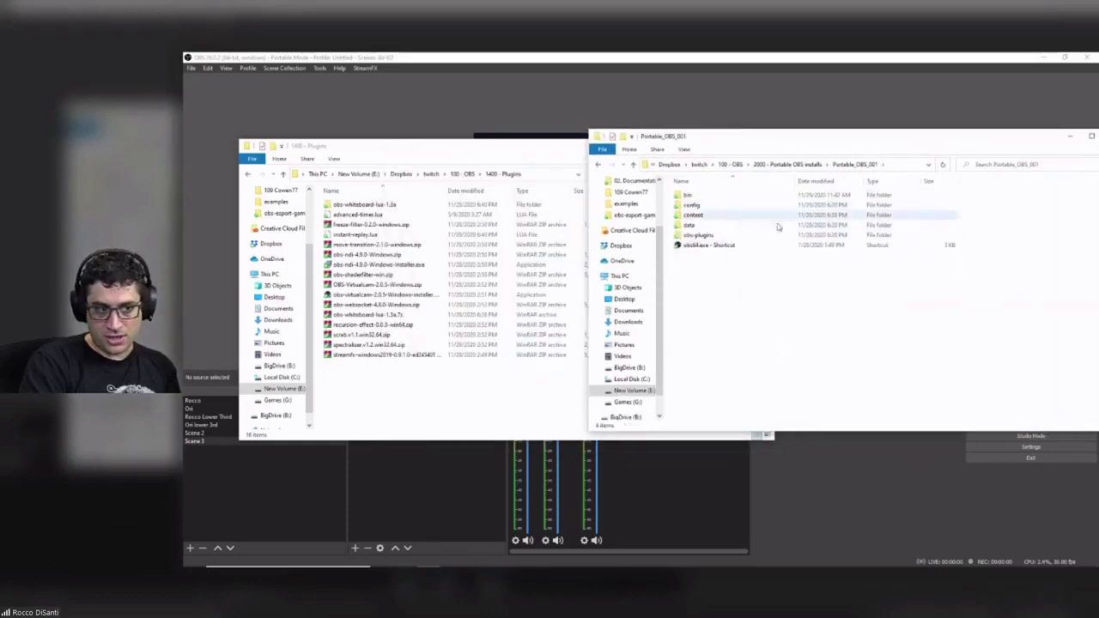
Open move-transition-2.1.0-windows.zip and copy its data and obs-plugins folders into the Portable_OBS_001 folder
click(337, 392)
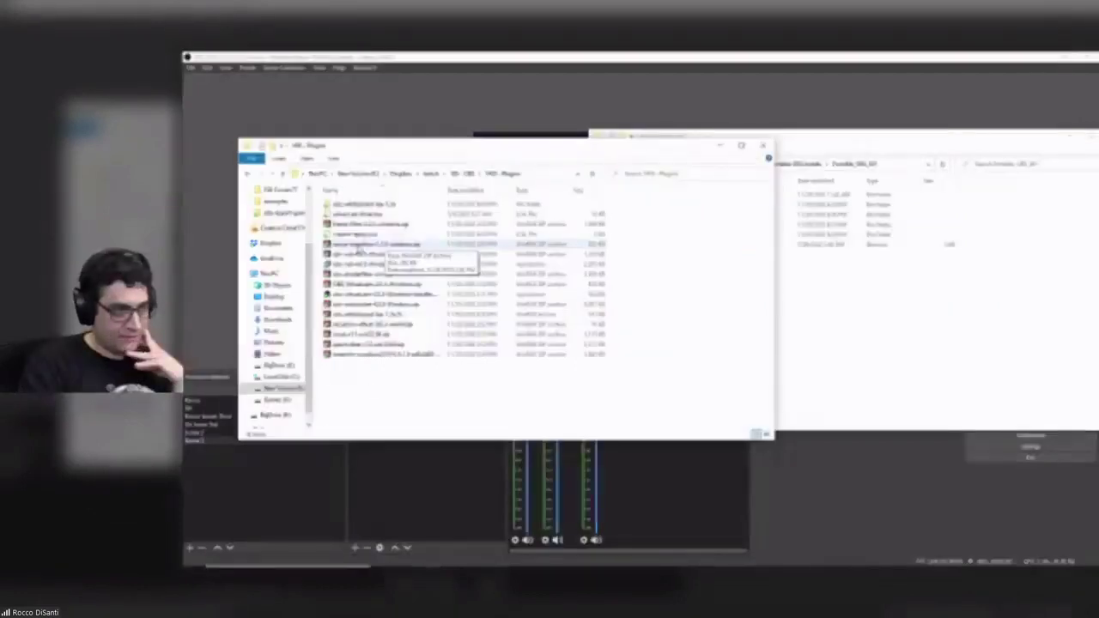
double_click(360, 247)
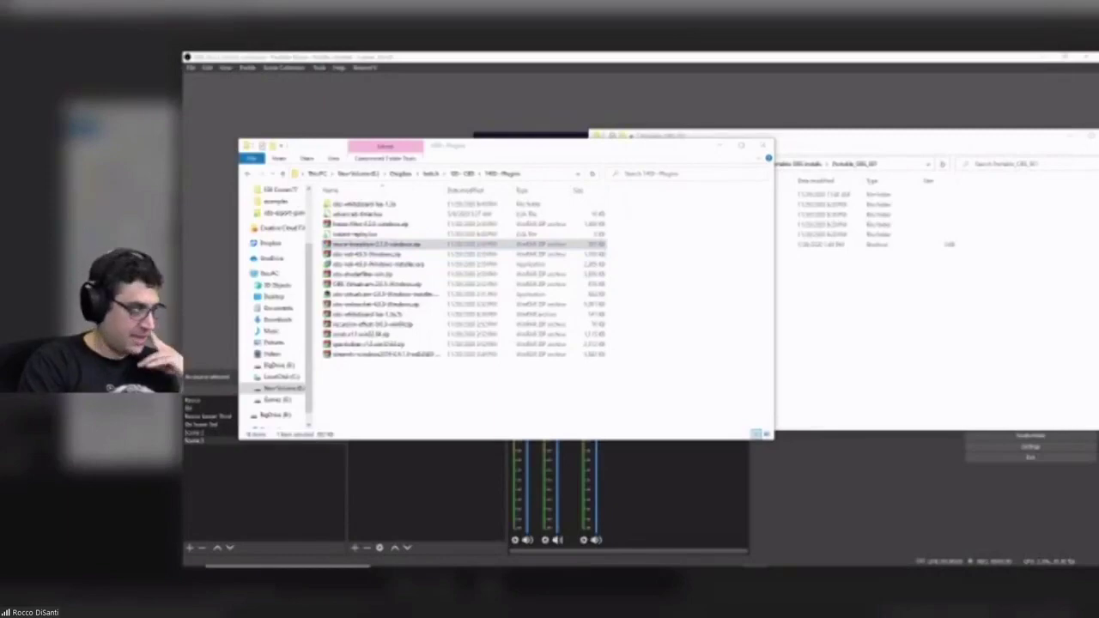
drag(509, 115, 588, 121)
key(alt+Tab)
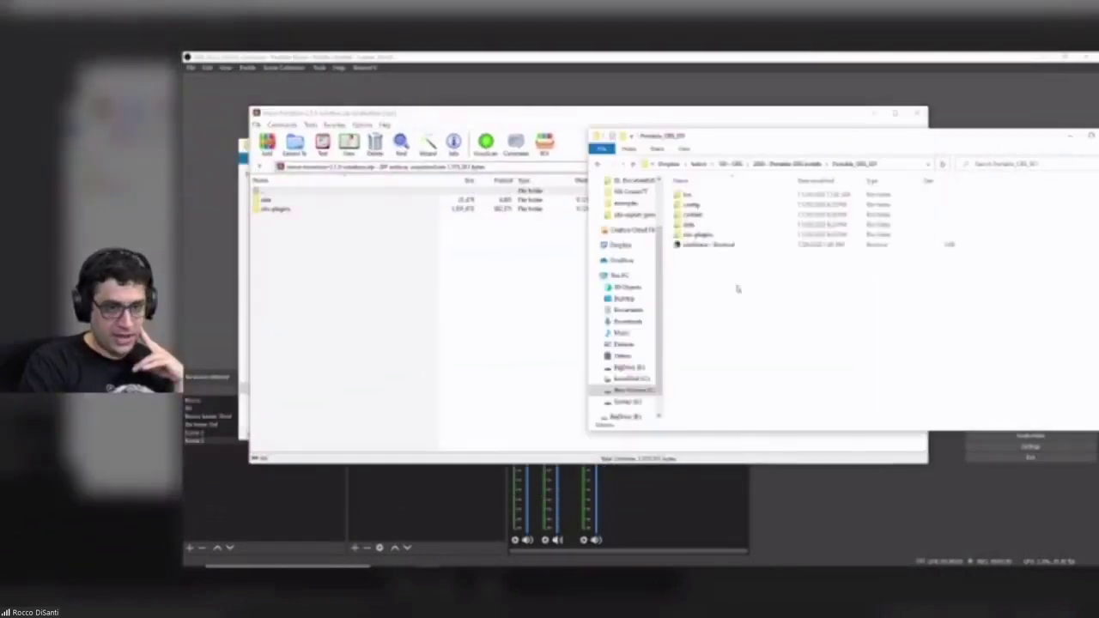
drag(300, 222, 318, 203)
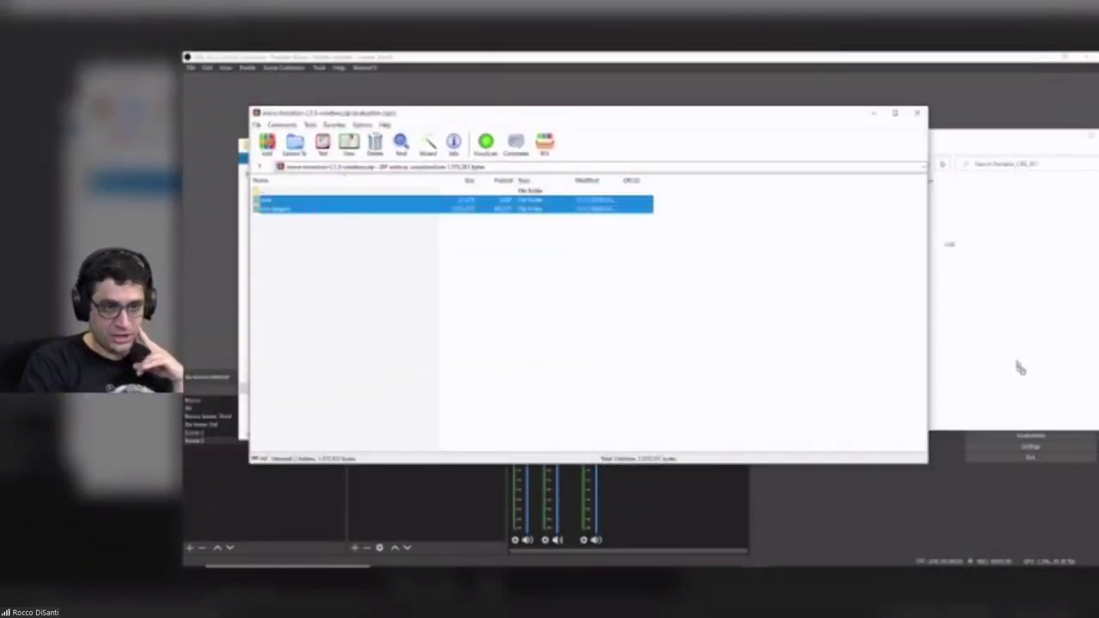
drag(1020, 368, 1012, 368)
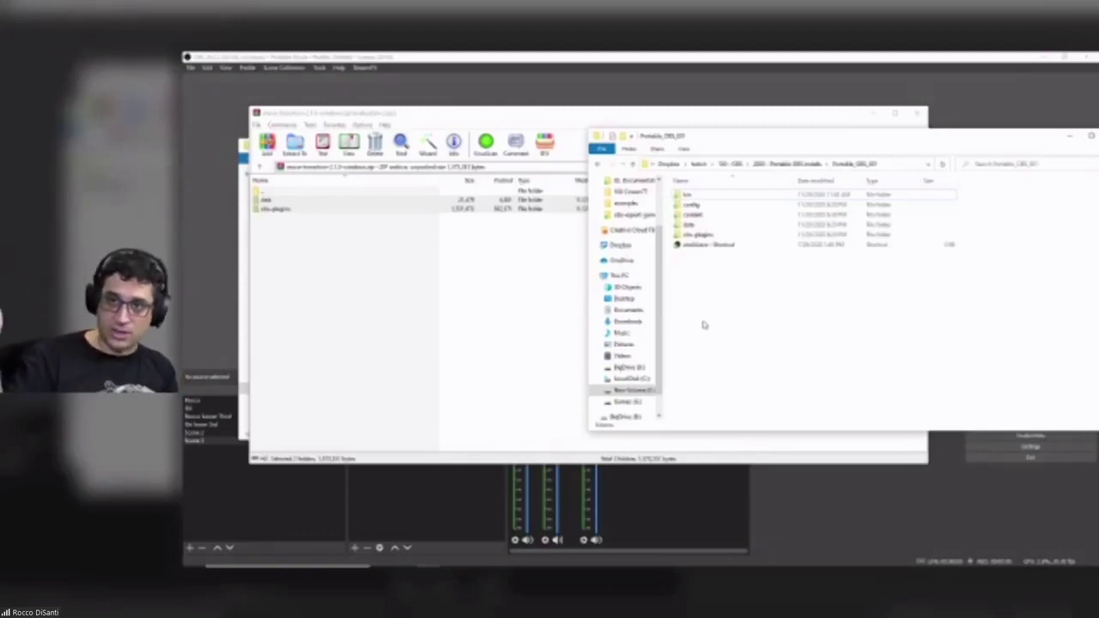
Close the archive and both File Explorer windows to return to OBS Studio
drag(1067, 142, 929, 138)
click(930, 135)
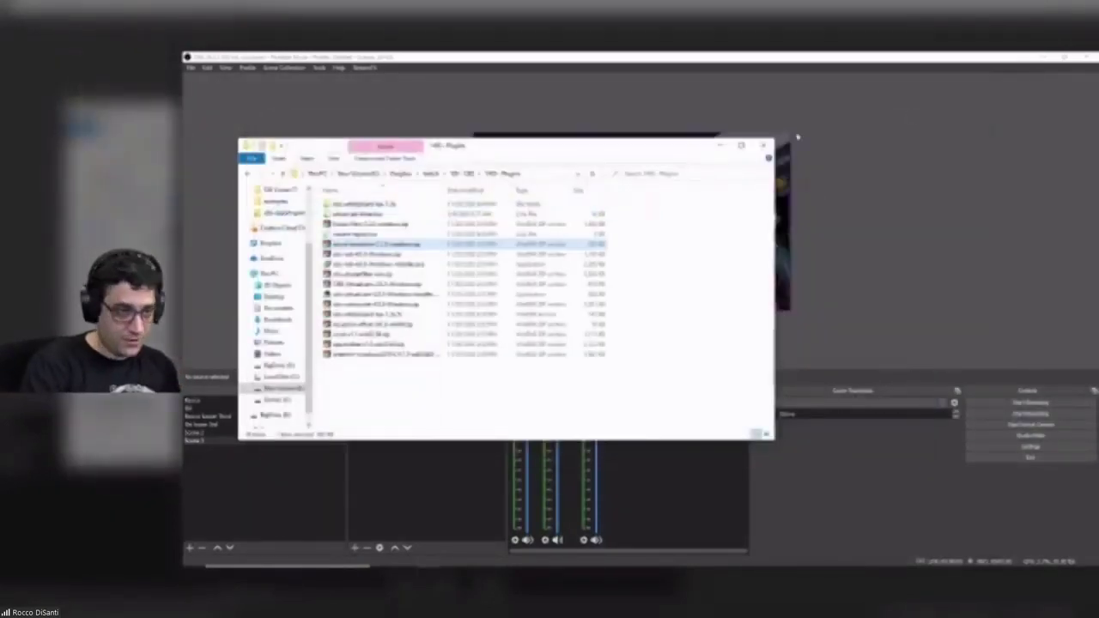
click(763, 145)
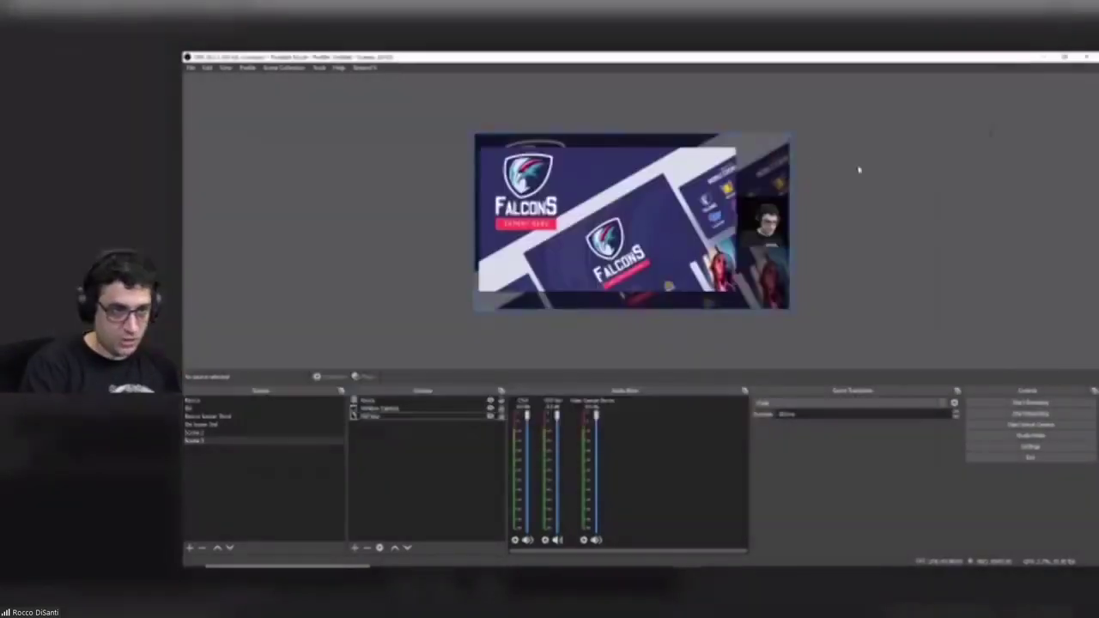
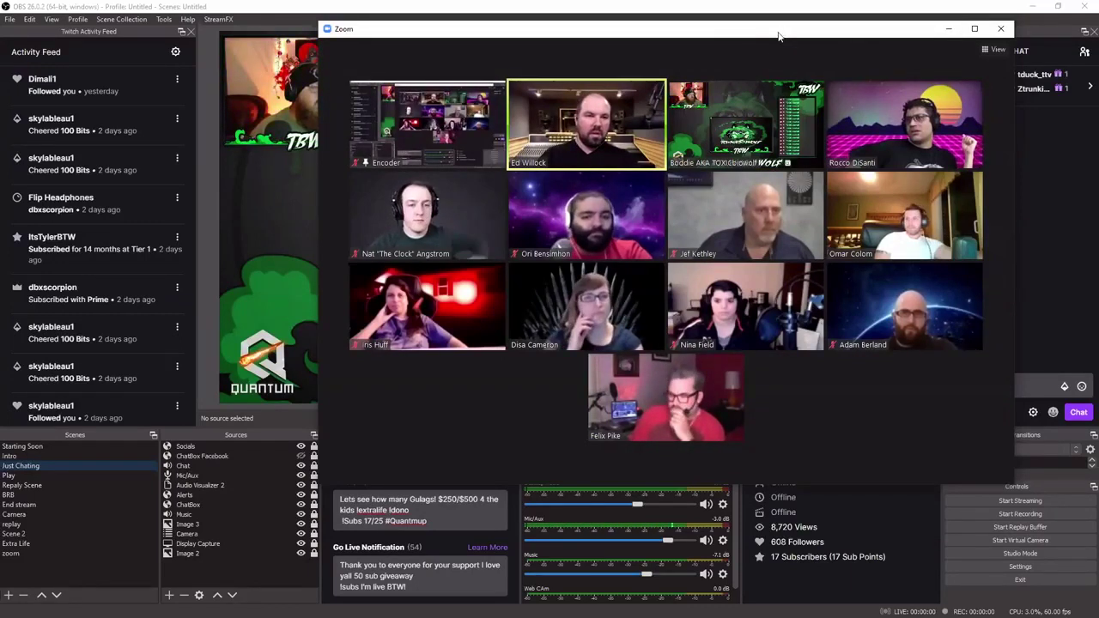
Switch from the Zoom window to OBS Studio, view the Camera scene, and return to the Just Chating scene
key(alt+Tab)
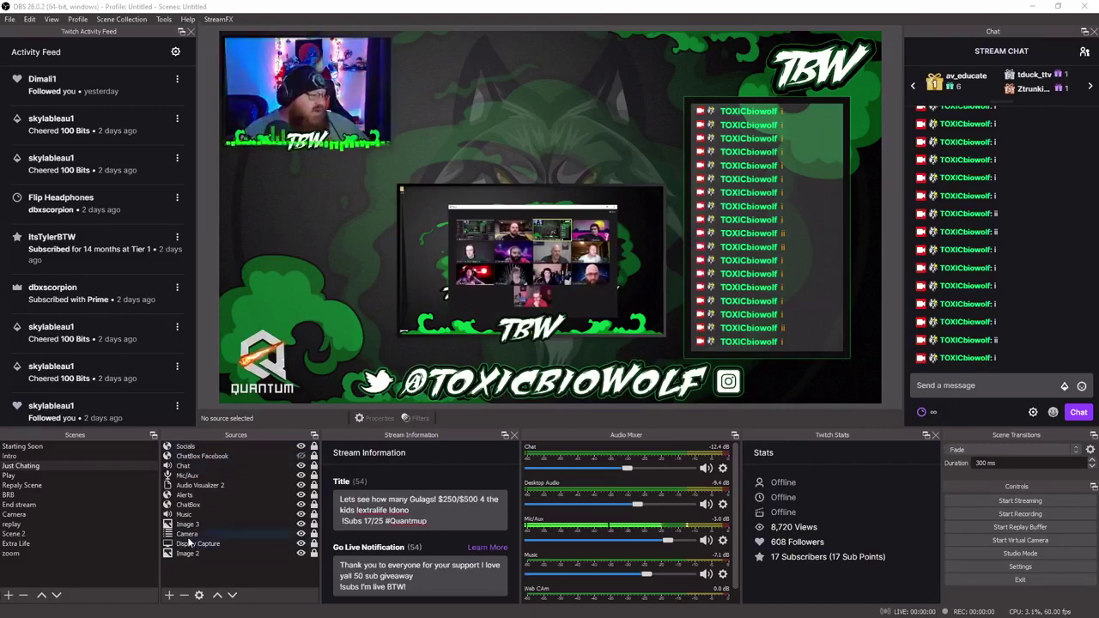
click(90, 518)
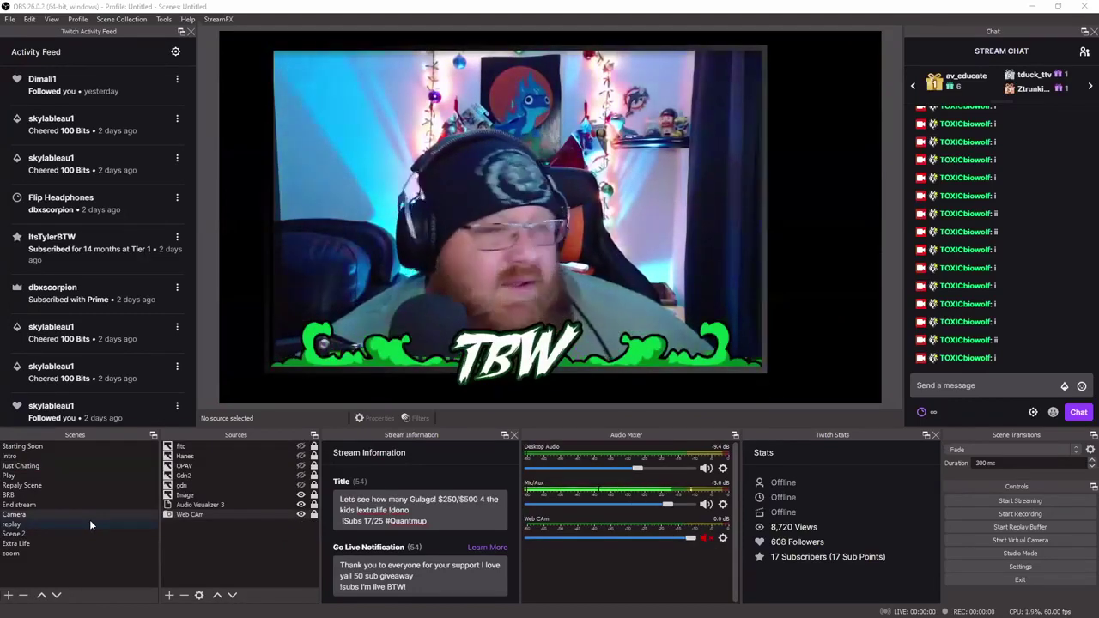
key(F3)
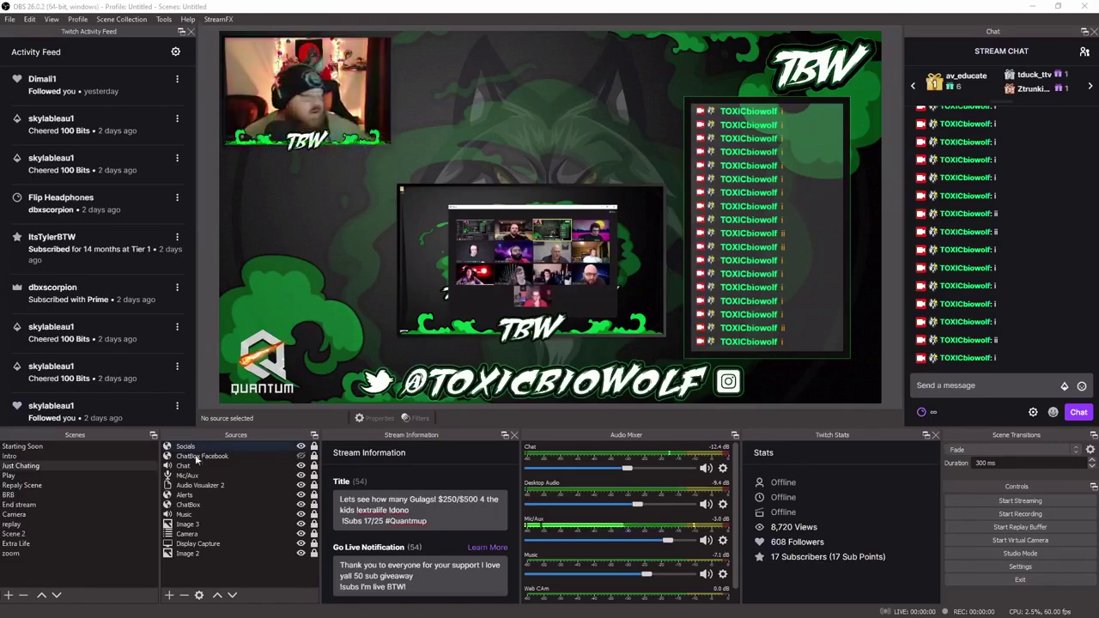
Examine the Just Chating layers by selecting the Image 3 overlay and relocking it, selecting the nested Camera scene, and selecting the Image 2 background
click(194, 526)
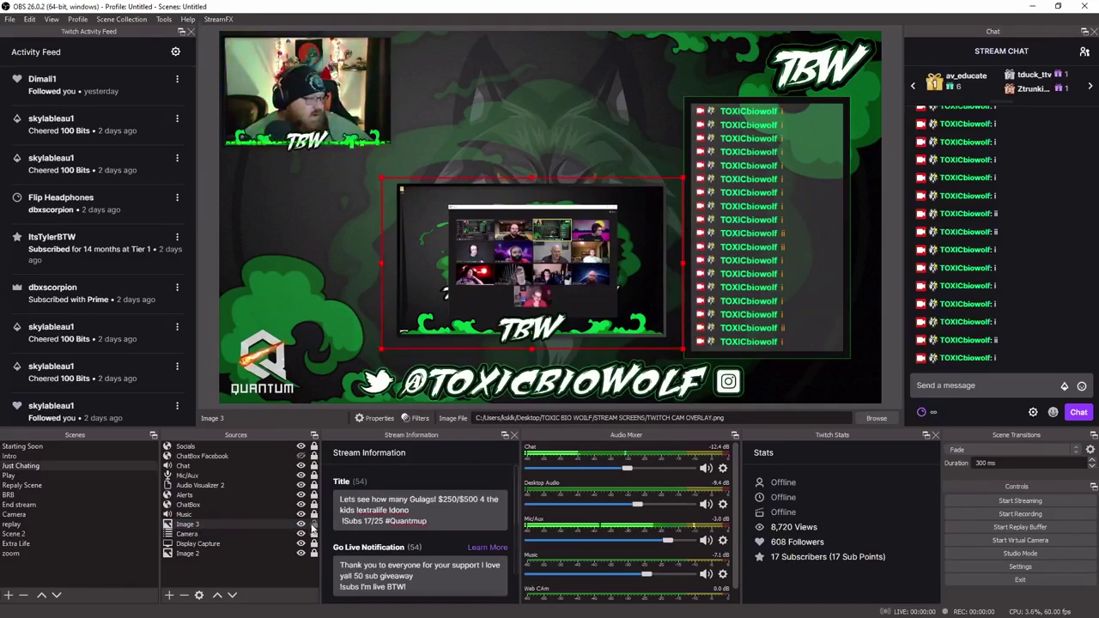
click(314, 525)
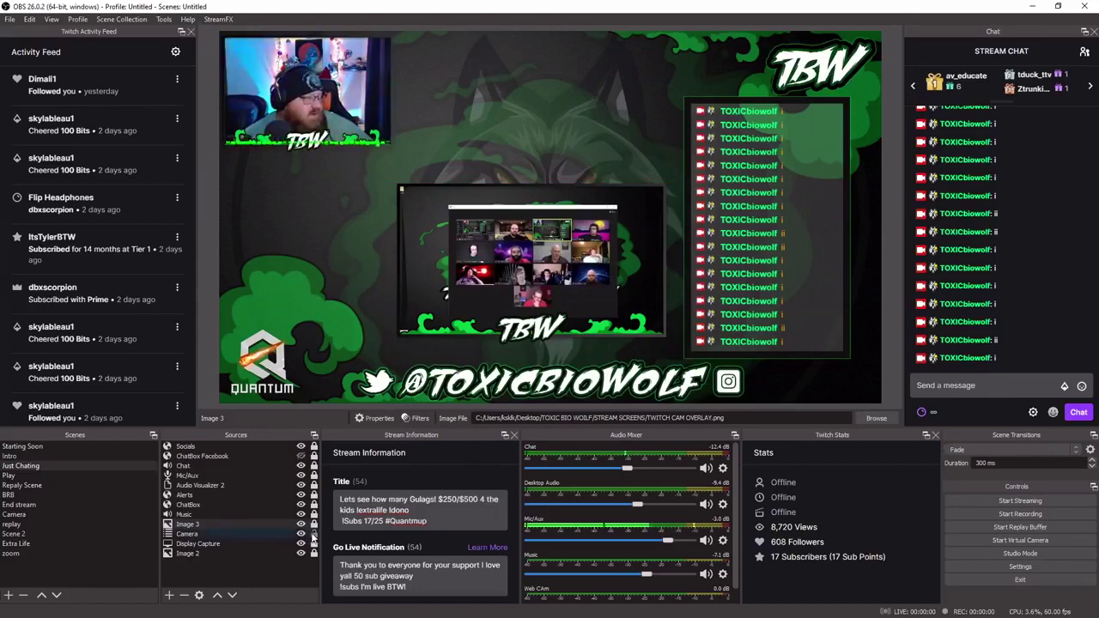
mouse_move(296, 99)
mouse_down()
mouse_move(317, 120)
mouse_move(296, 98)
mouse_up()
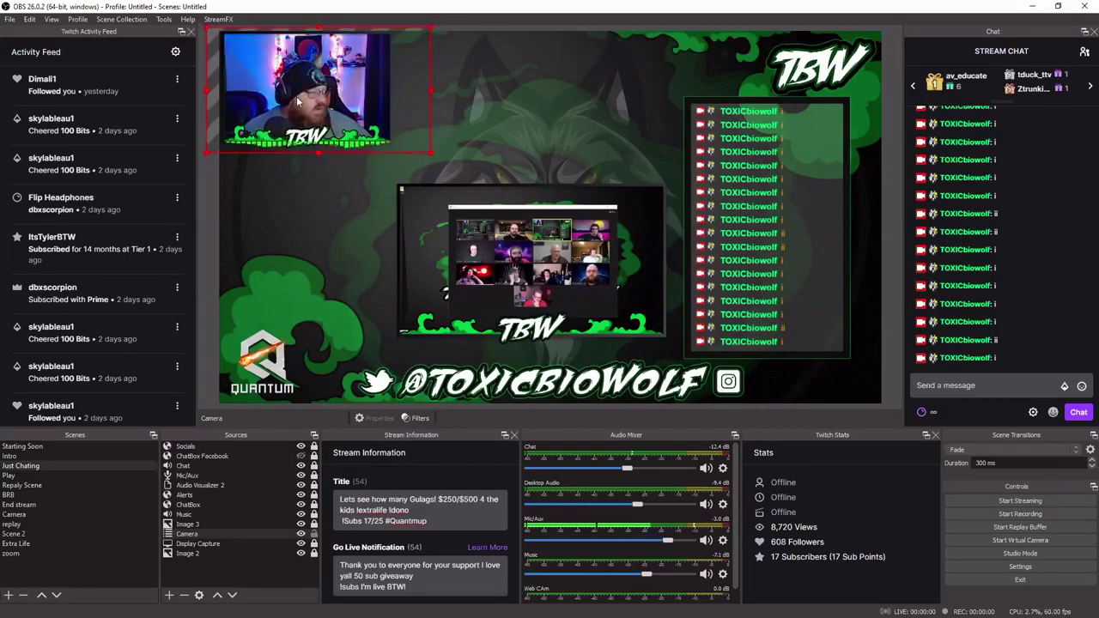
click(329, 251)
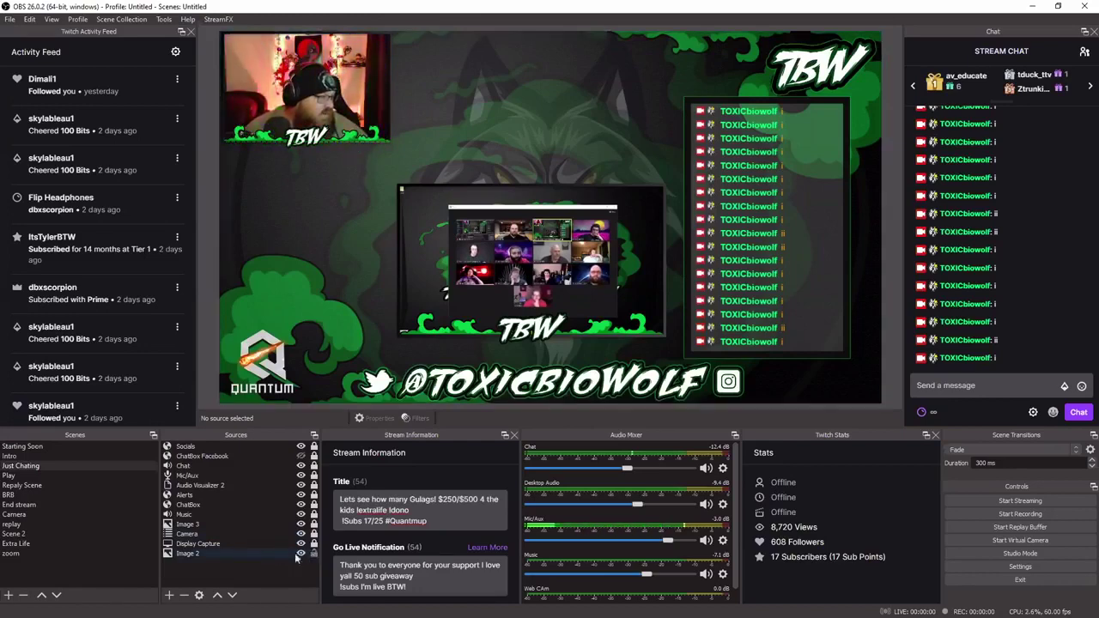
click(241, 554)
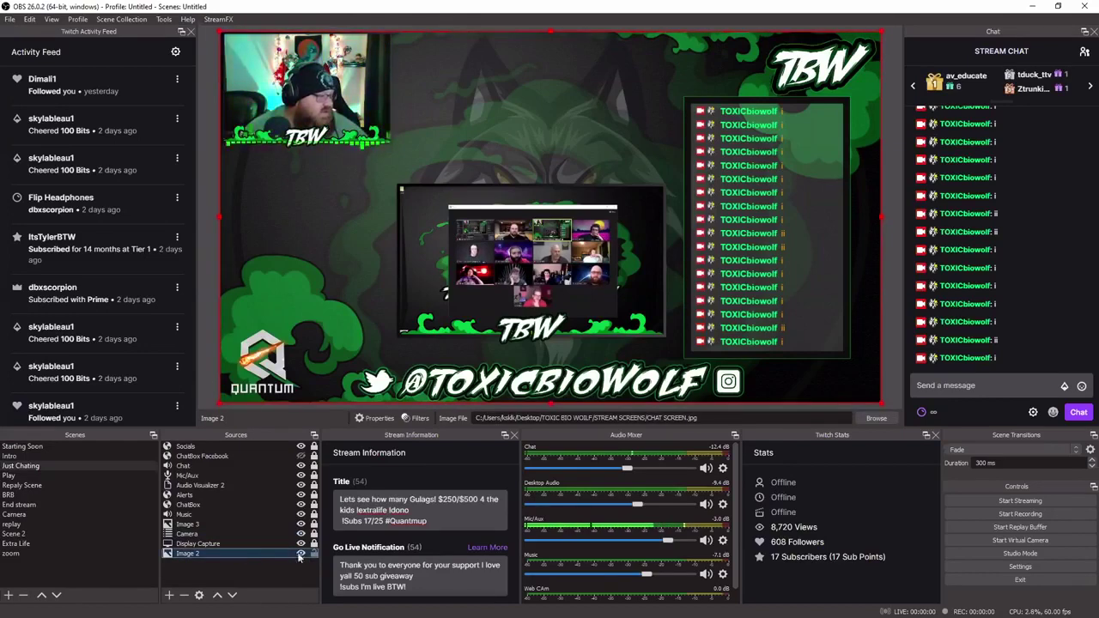